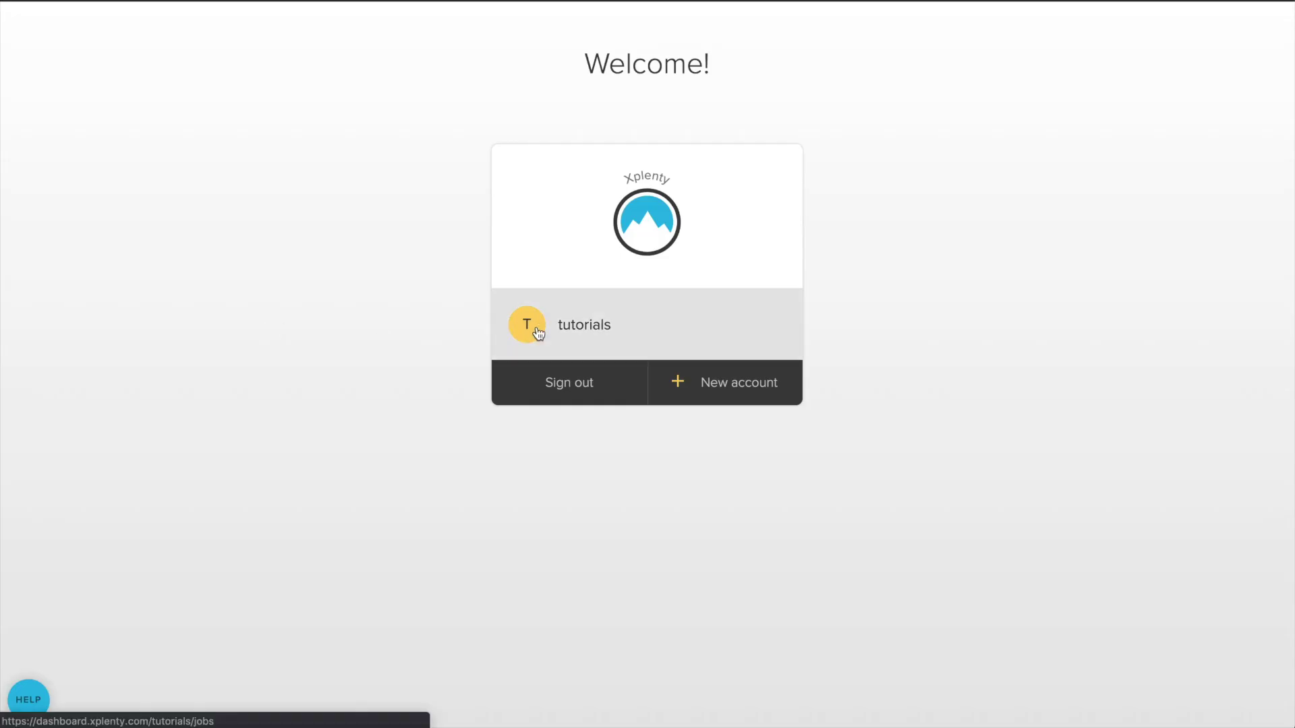
Create a Salesforce connection named 'Salesforce Prod', authenticating and allowing account access
left_click(538, 333)
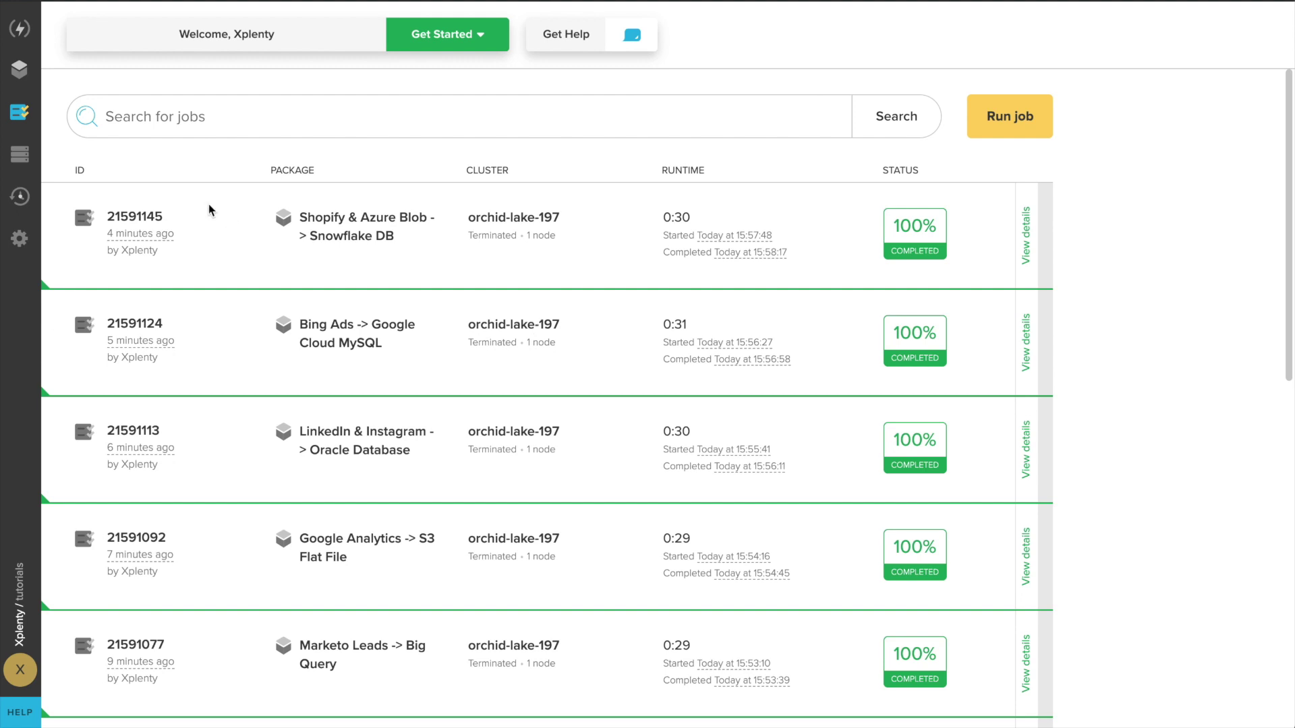
left_click(19, 28)
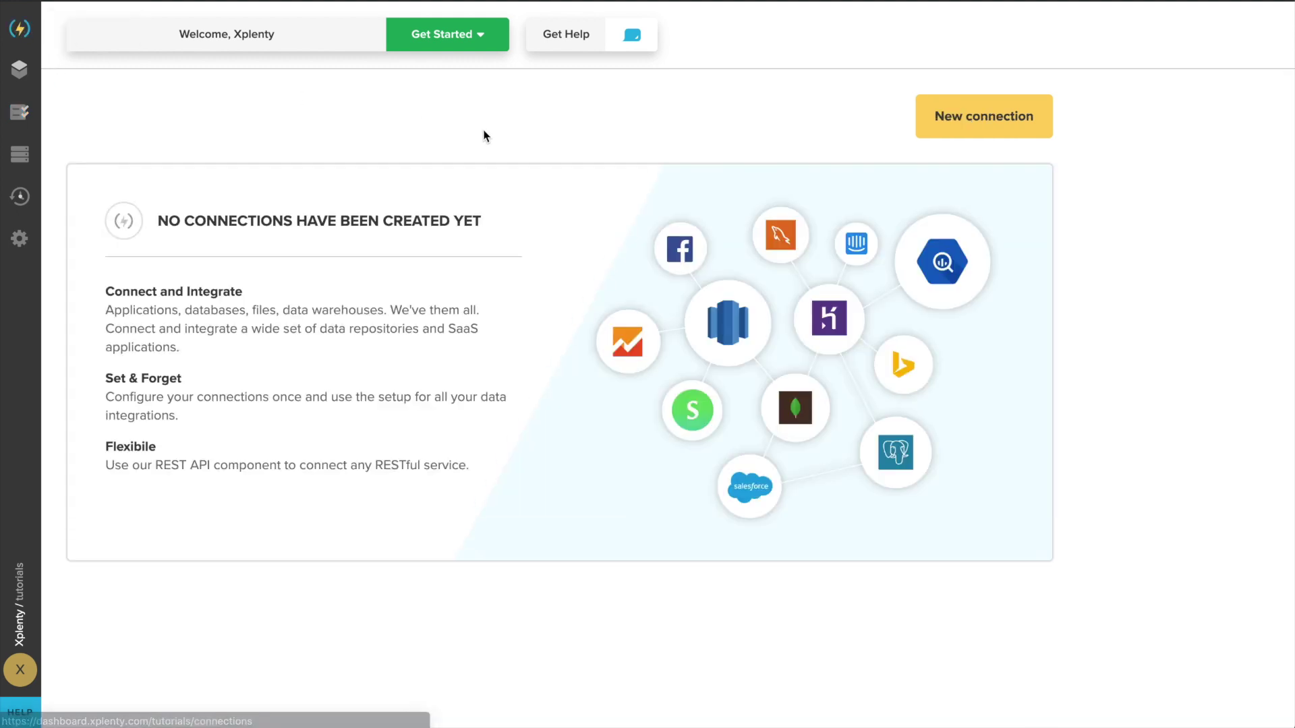
left_click(981, 118)
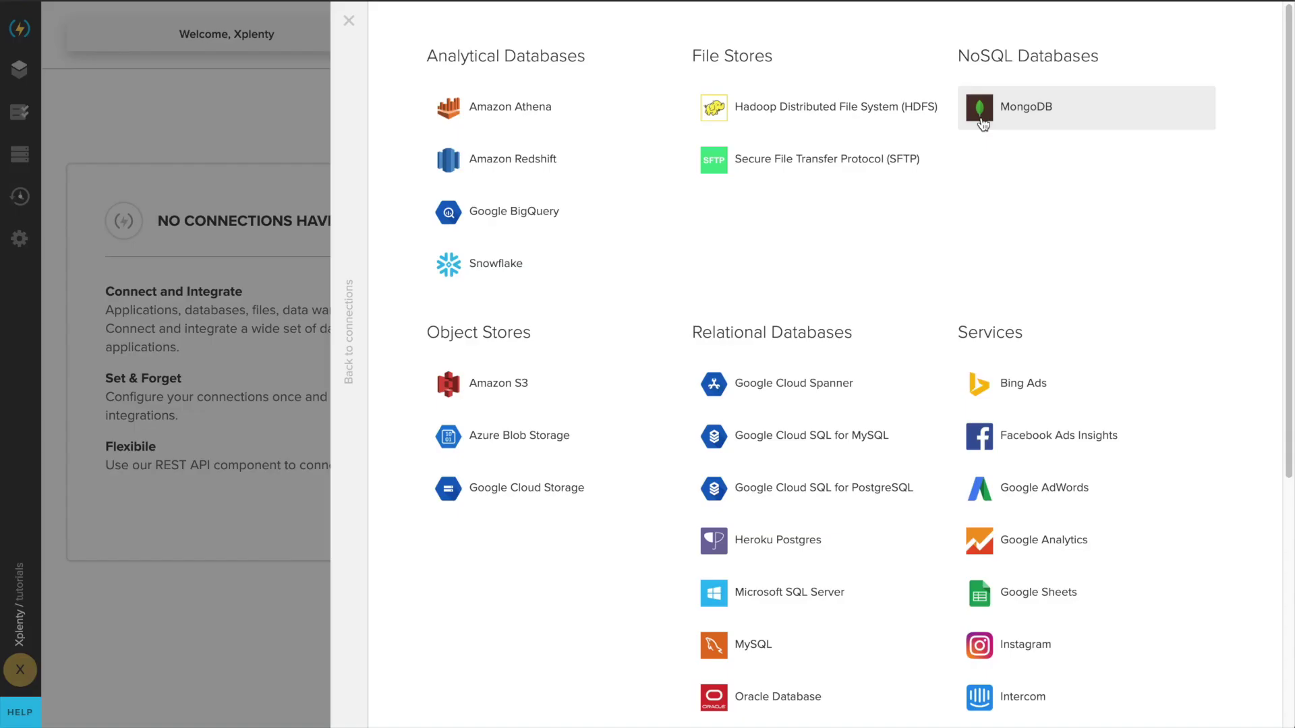
scroll(984, 167, "down", 5)
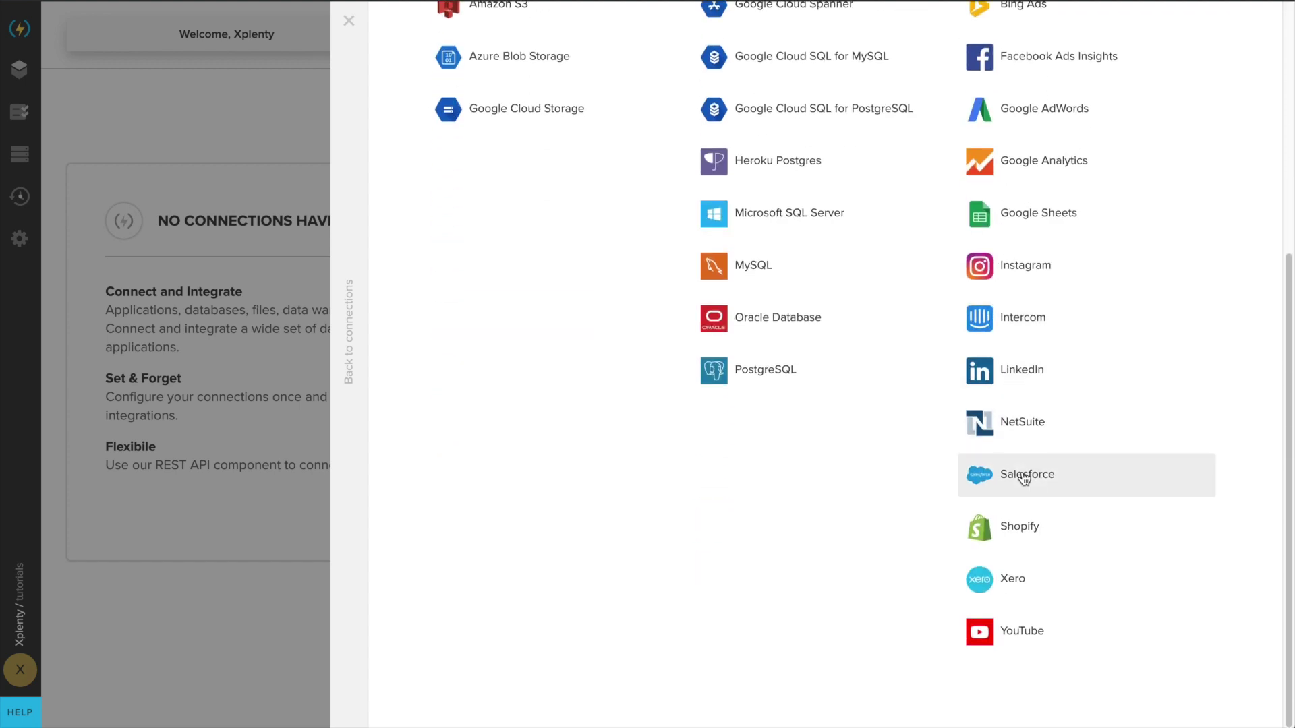
left_click(1011, 472)
left_click(1223, 696)
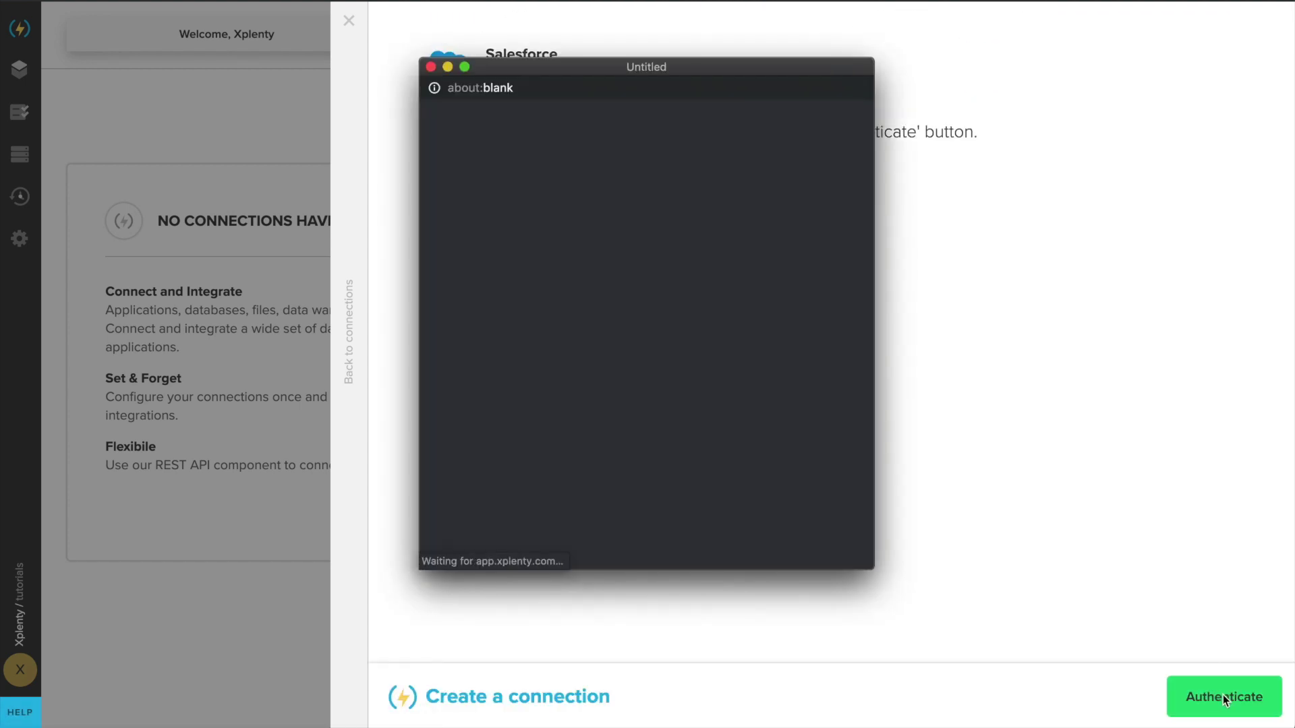
left_click(746, 461)
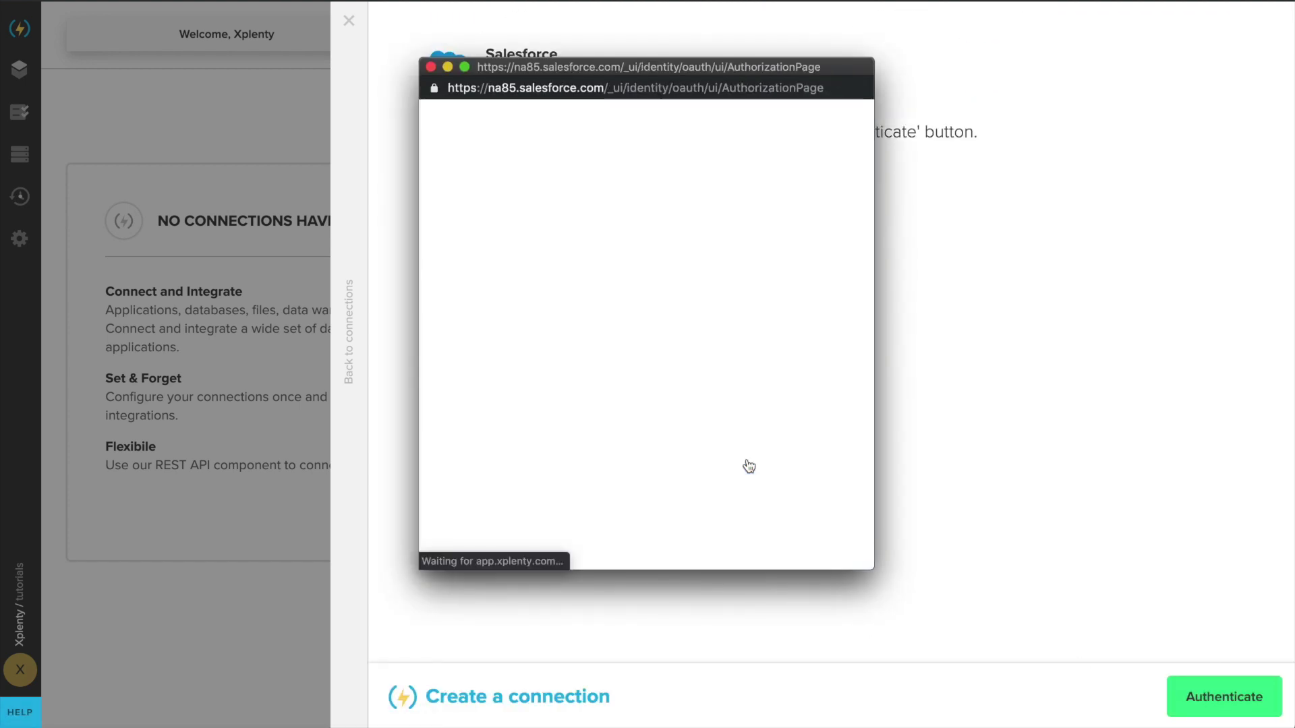
left_click(708, 160)
type("Salesforce Prod")
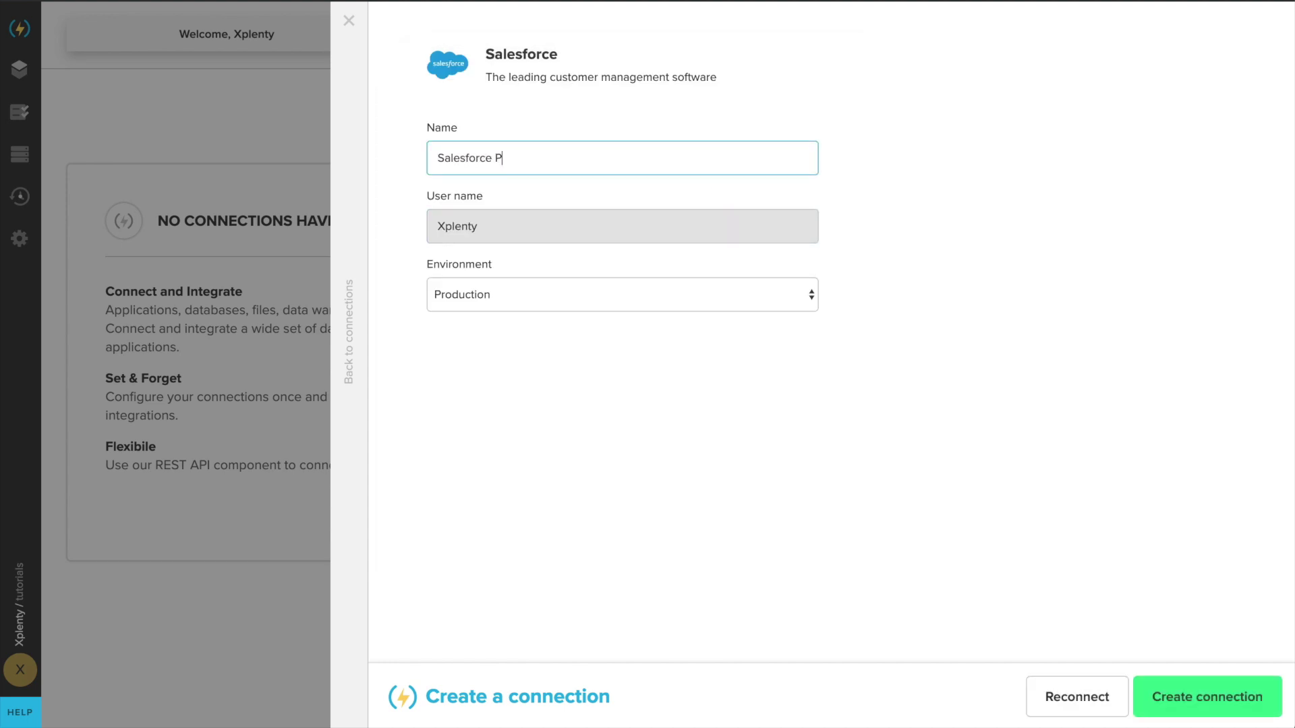
left_click(1196, 689)
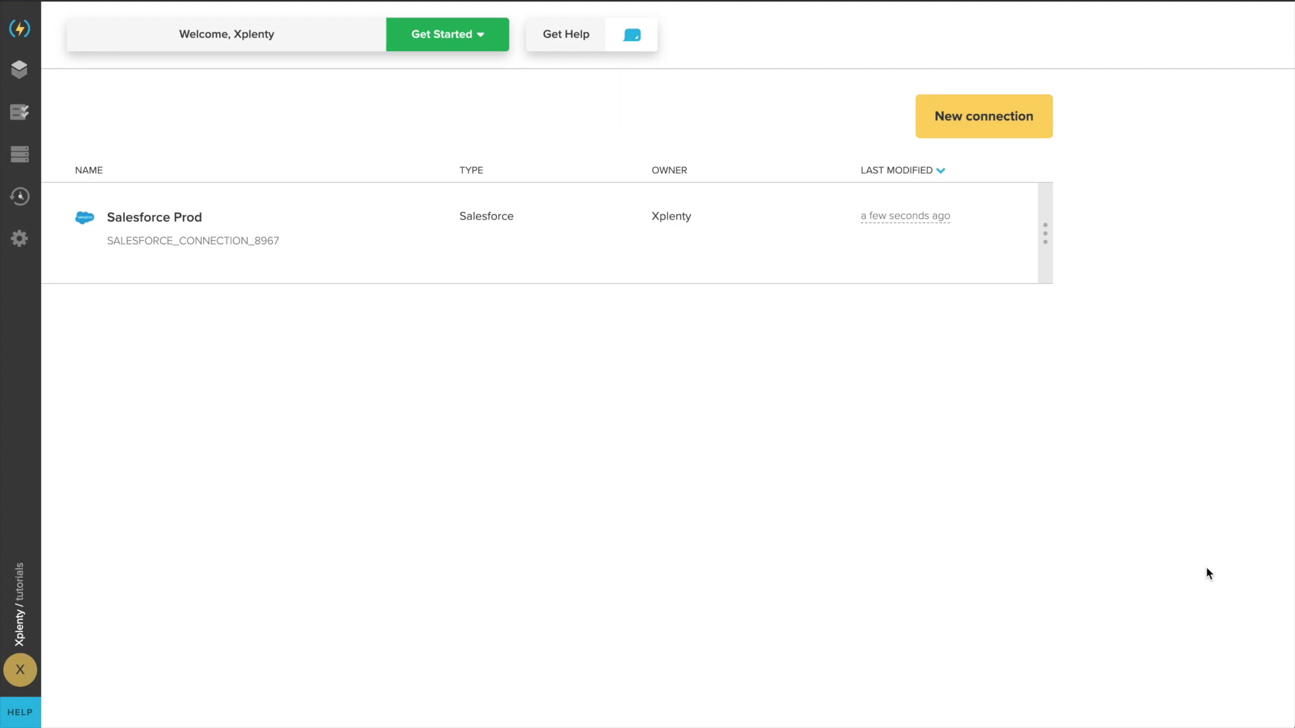
Start an Amazon Redshift connection named 'SF Open Leads' with the pasted hostname and SSL off
left_click(1002, 122)
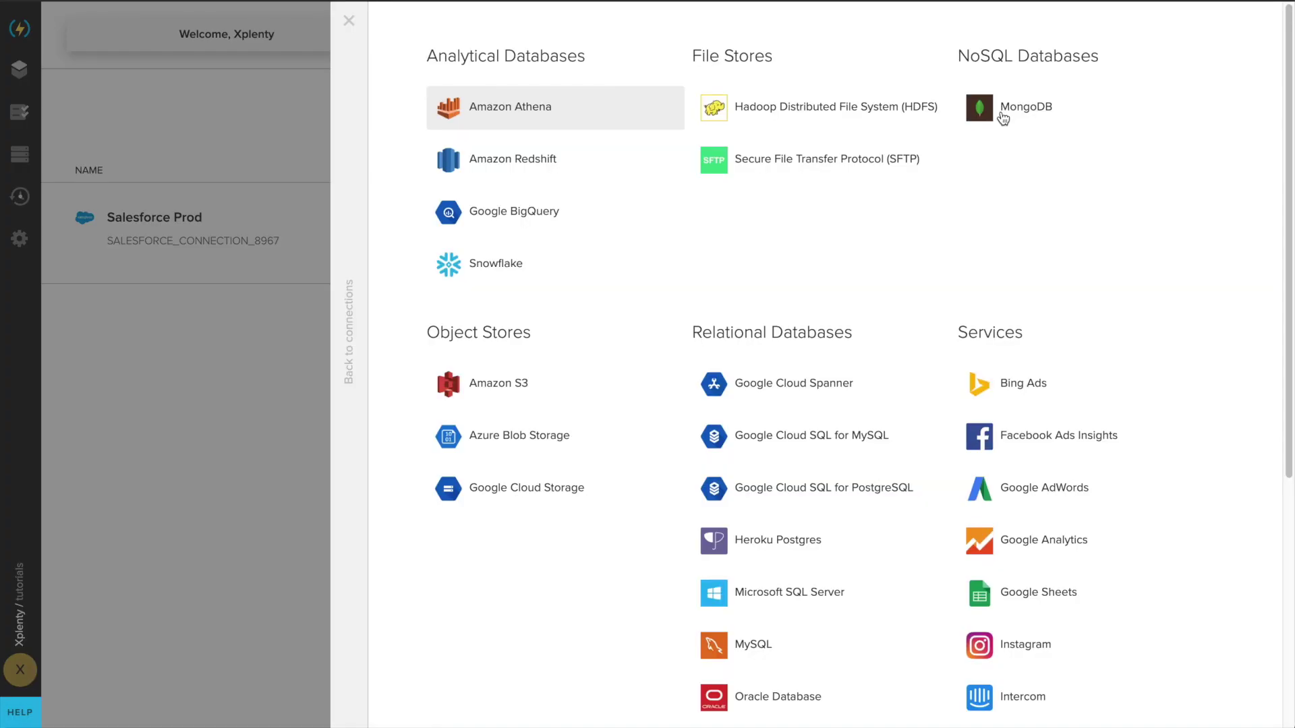
left_click(553, 165)
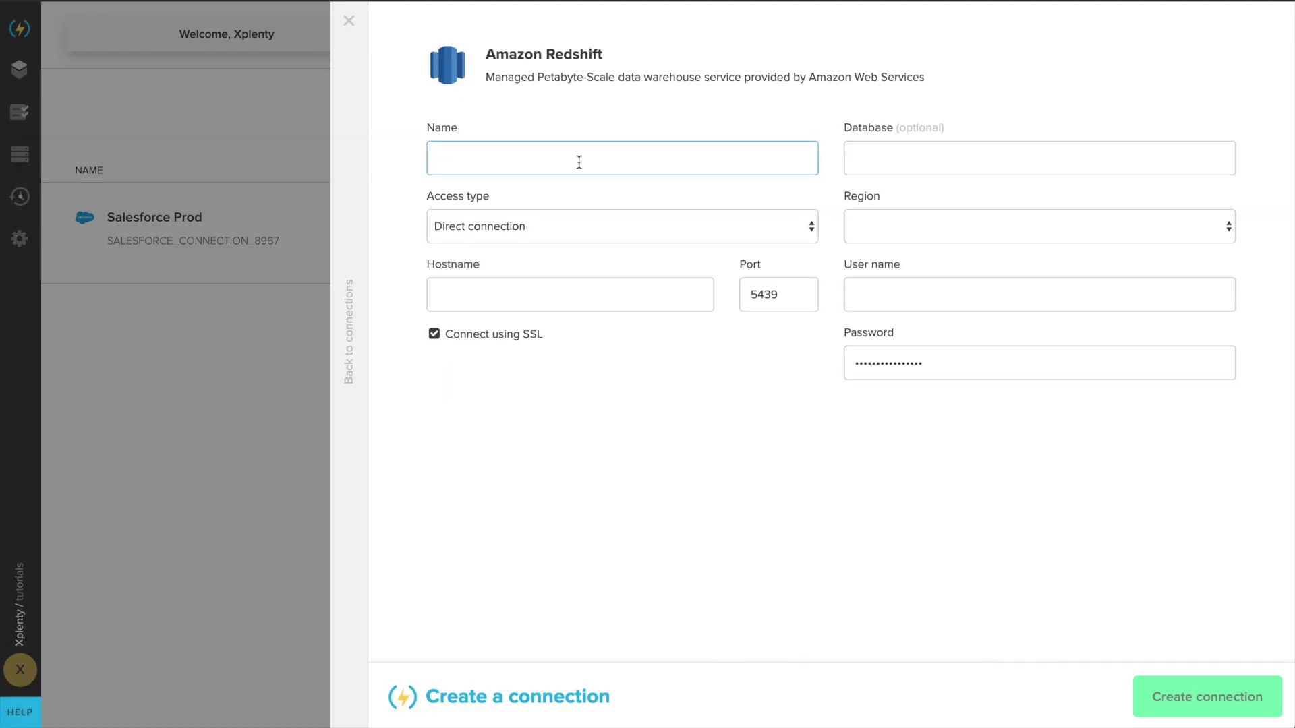
type("SF Open Leads")
key("Tab")
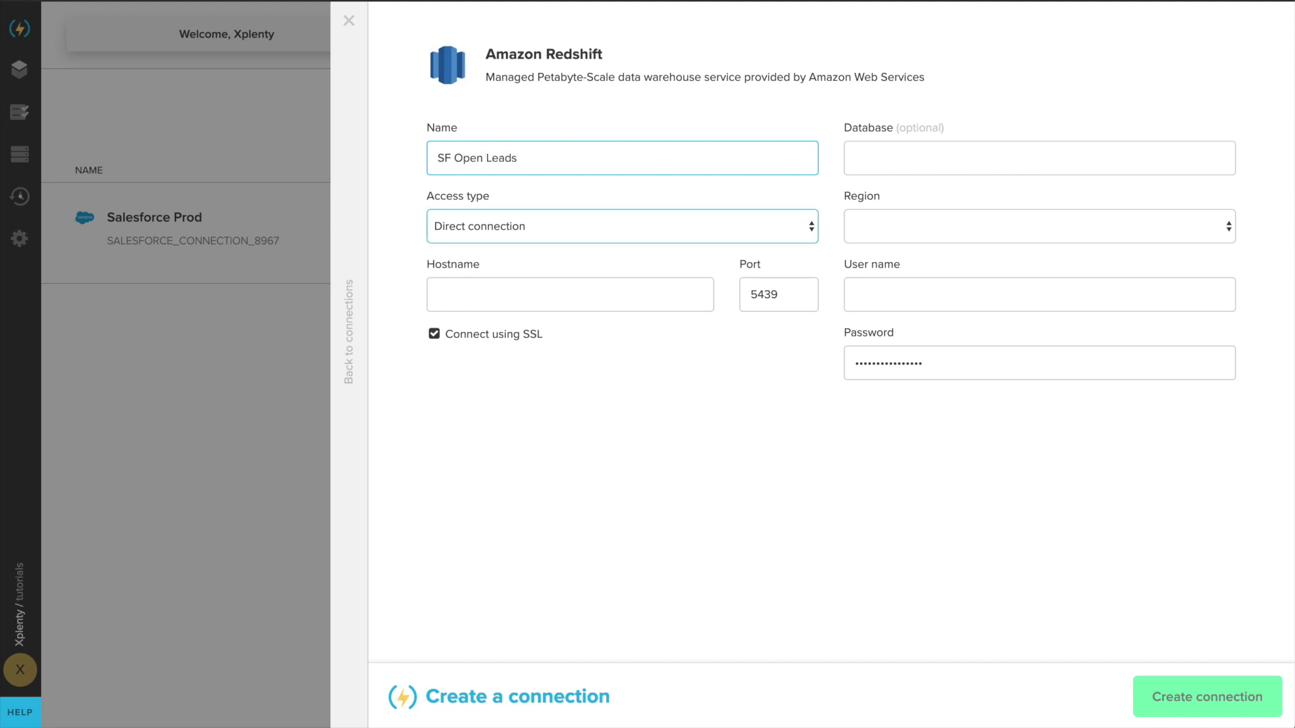
key("Tab")
key("ctrl+v")
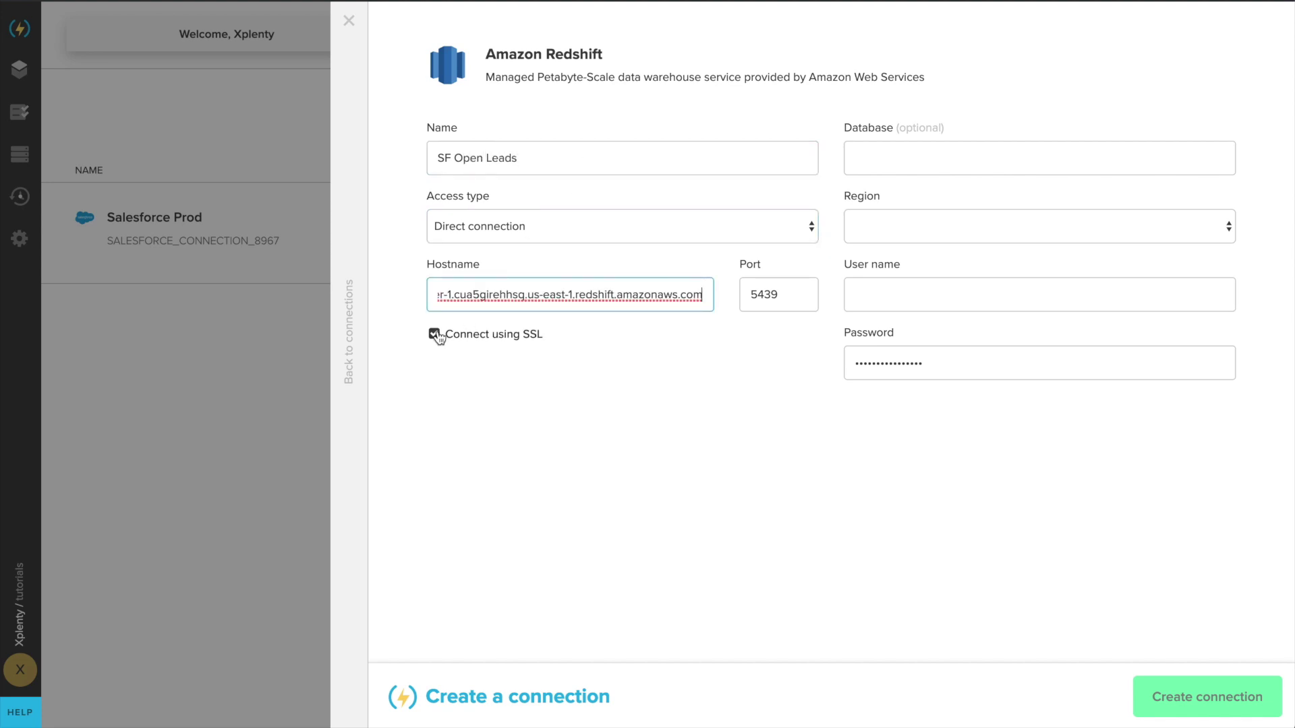
left_click(433, 333)
Enter database demo, region US East (Ohio), user xplenty and the password, then test and save
left_click(879, 167)
type("demo")
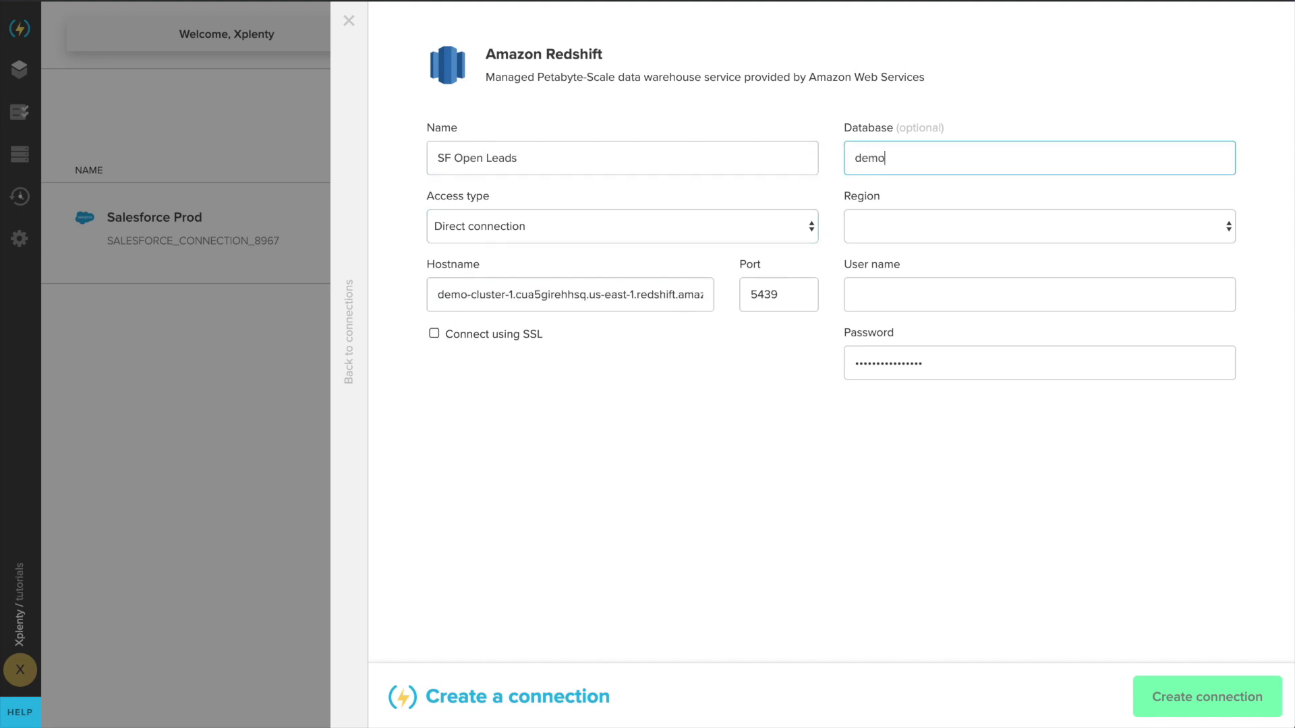
key("Tab")
left_click(923, 226)
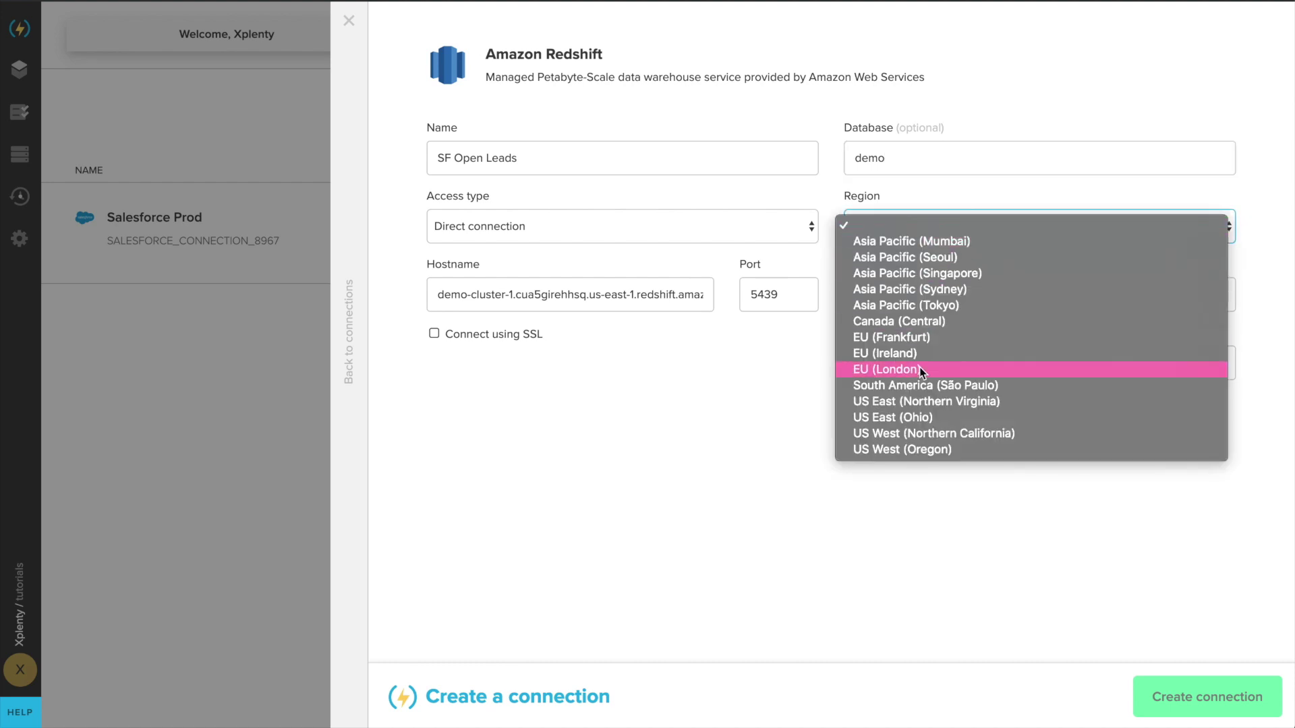
left_click(919, 416)
left_click(932, 298)
type("xplenty")
key("Tab")
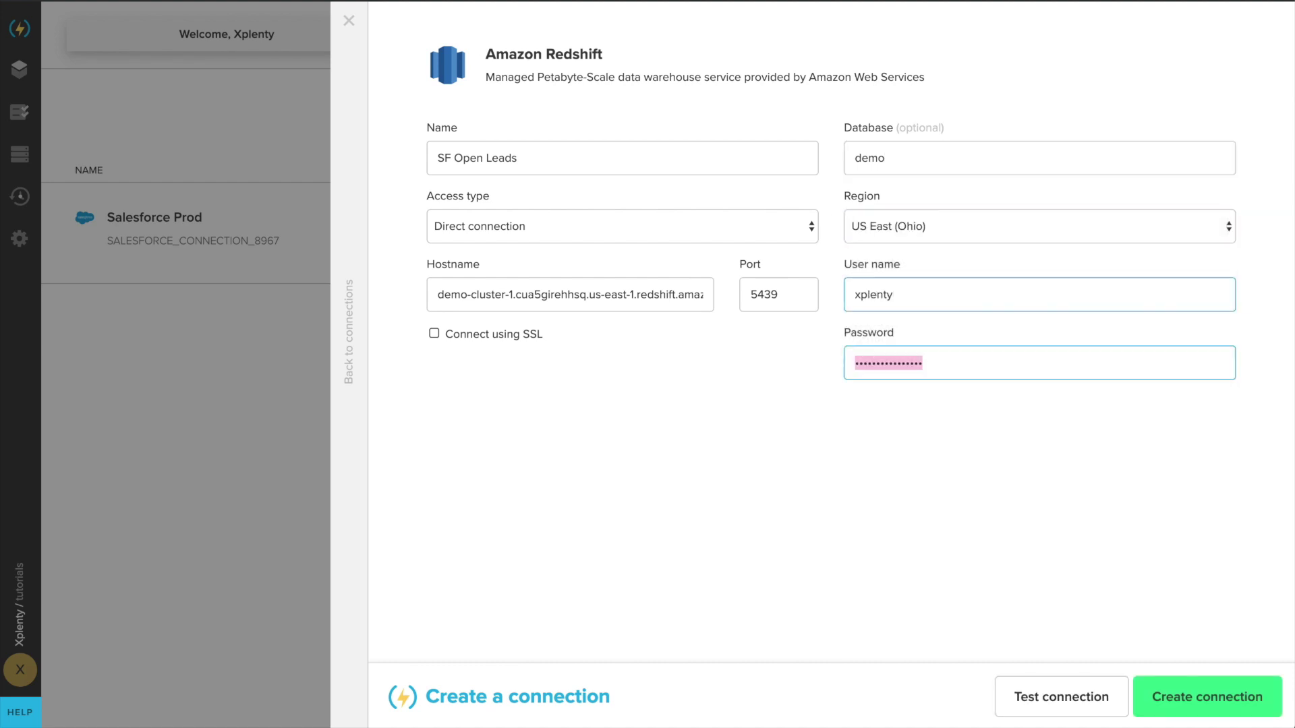
type("p")
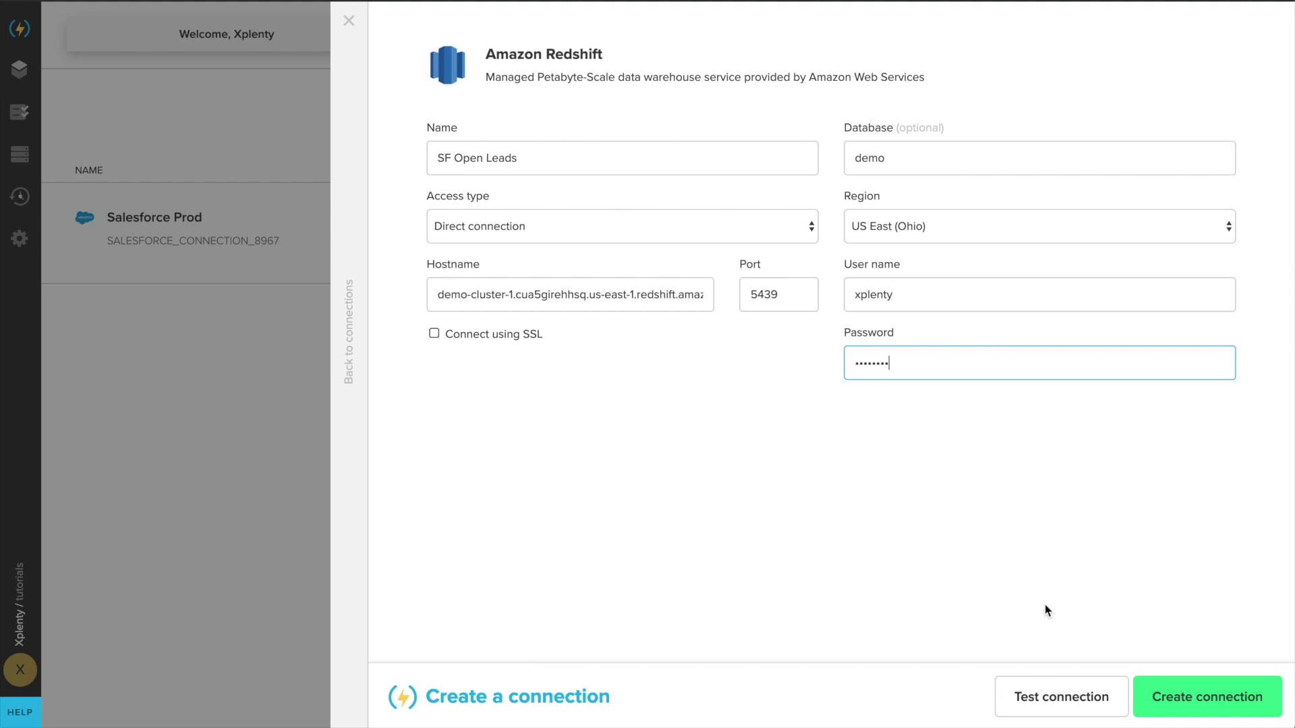
left_click(1056, 695)
left_click(1185, 706)
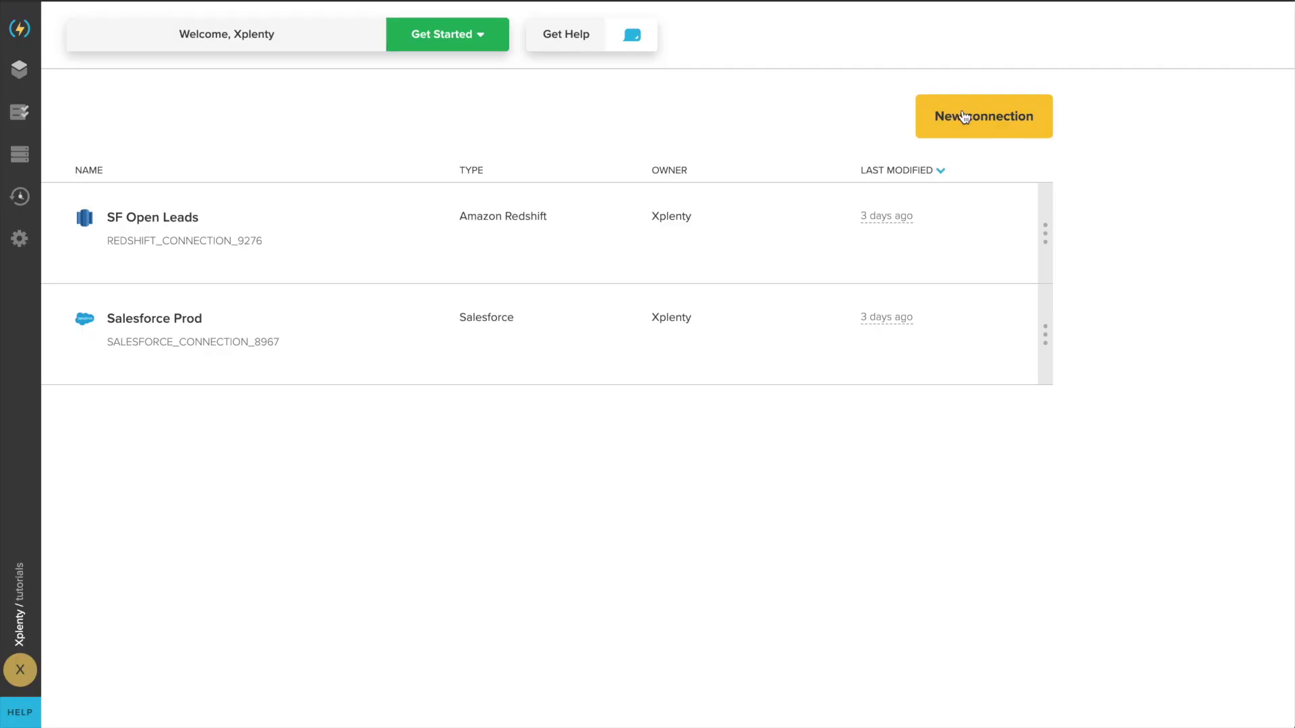
Create a new package named 'Salesforce Leads -> Redshift'
left_click(20, 71)
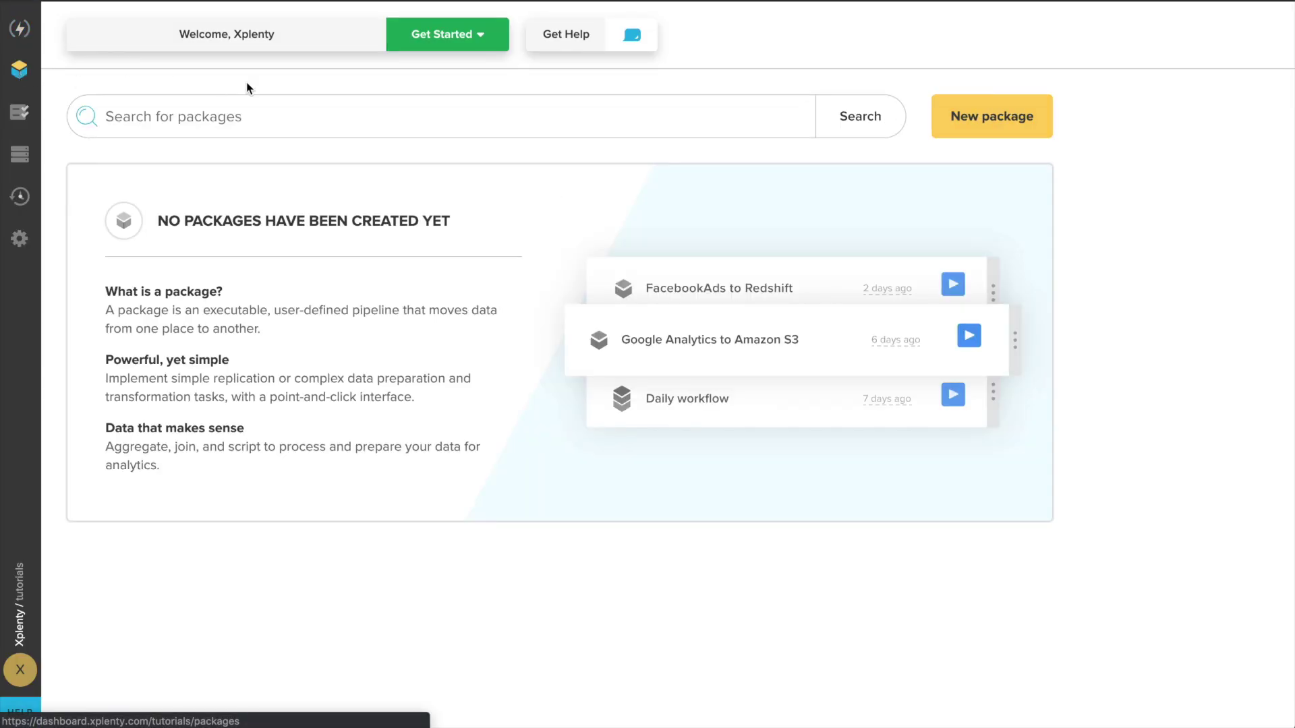
left_click(973, 125)
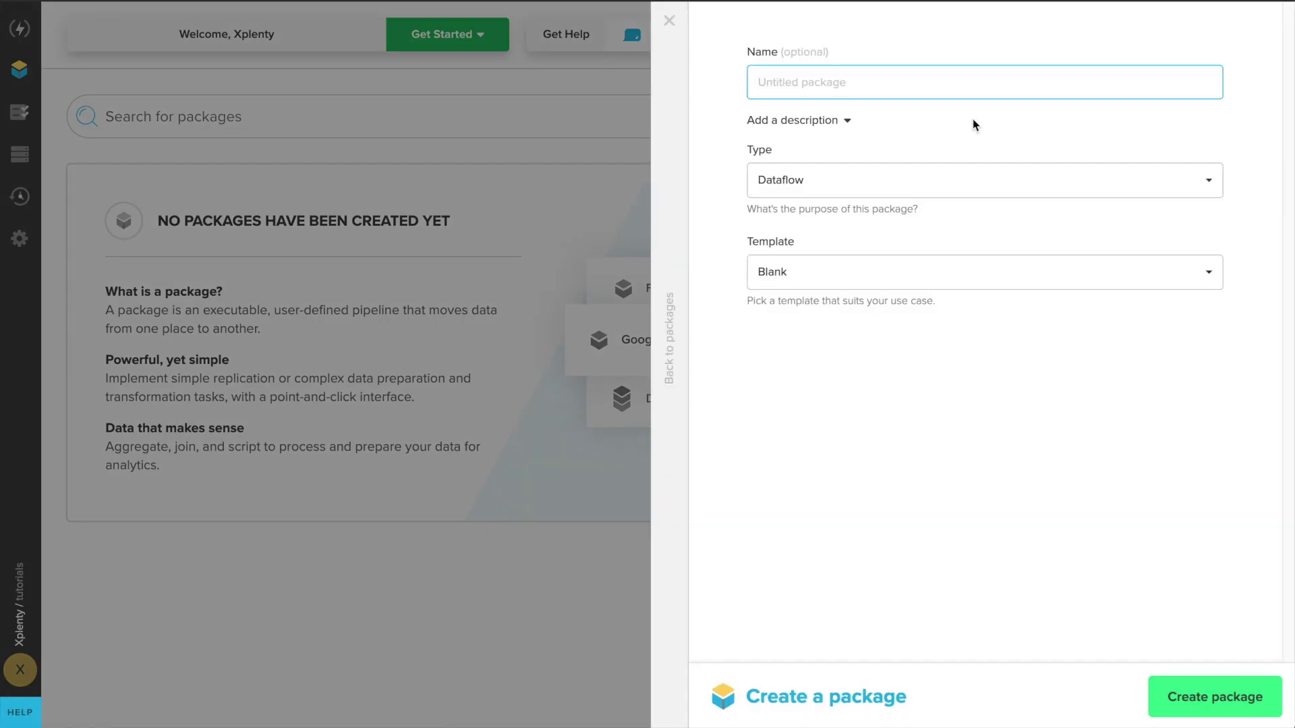
type("Salesforce Leads -> Redshift")
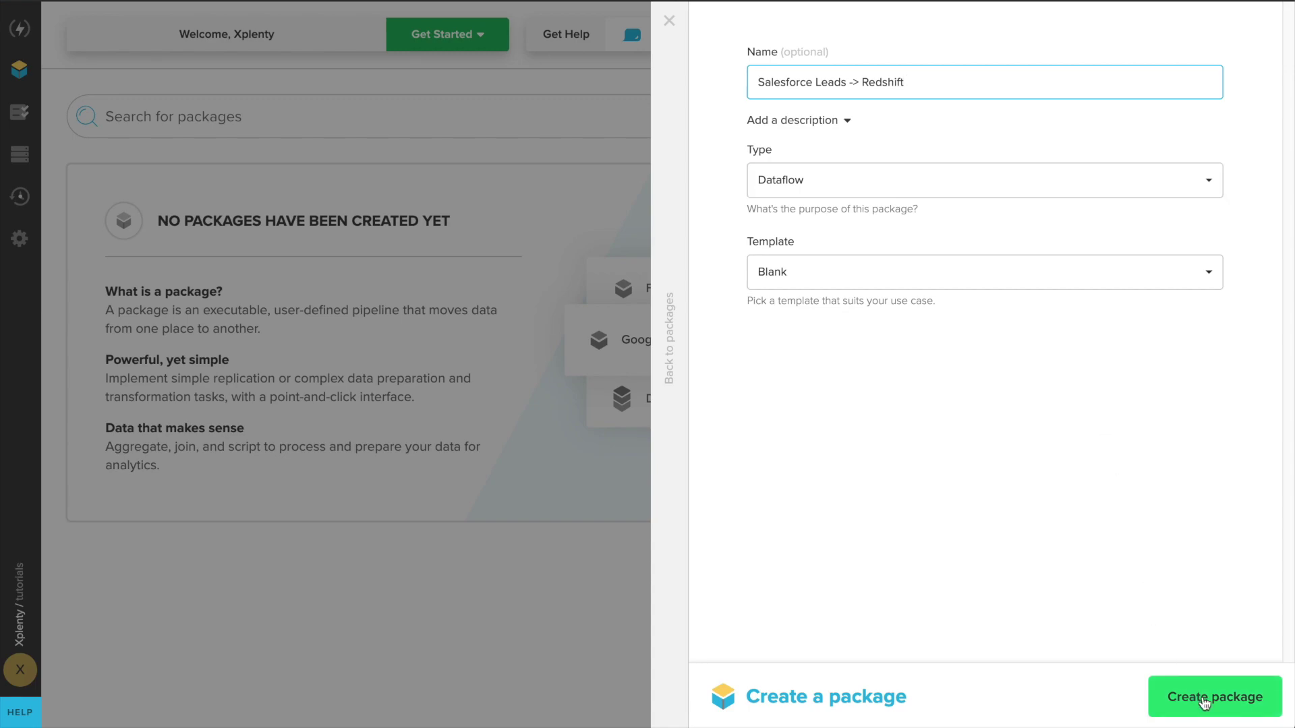
left_click(1165, 694)
Add a Salesforce source component and place it at the canvas top-left
left_click(749, 113)
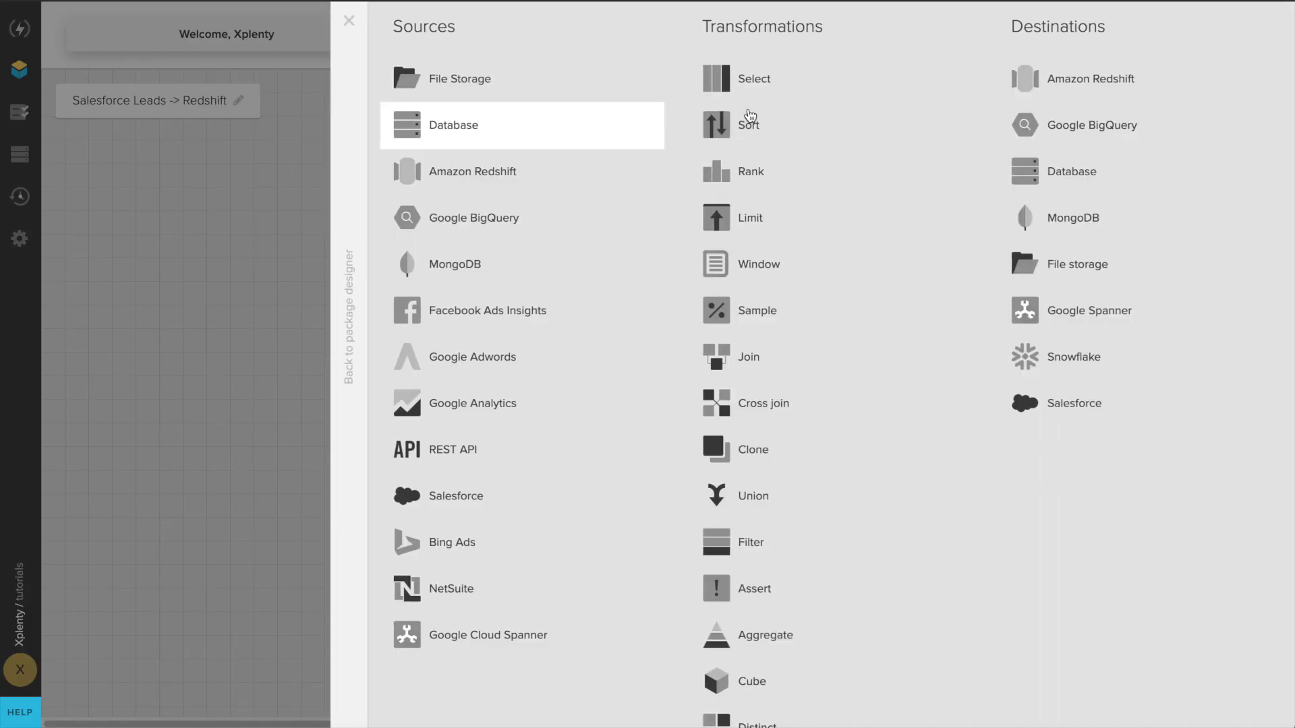
left_click(497, 496)
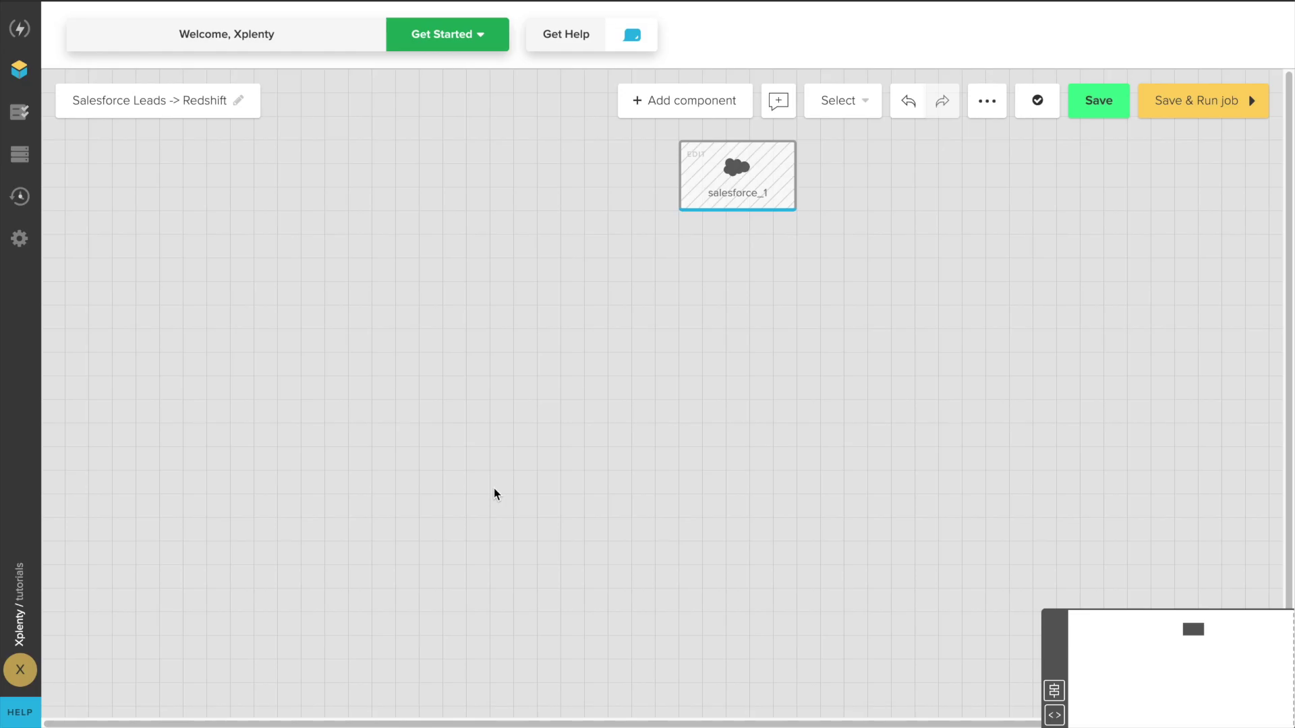
left_click_drag(730, 189, 159, 206)
Rename the Salesforce source to salesforce_open_leads and confirm its connection
left_click(157, 210)
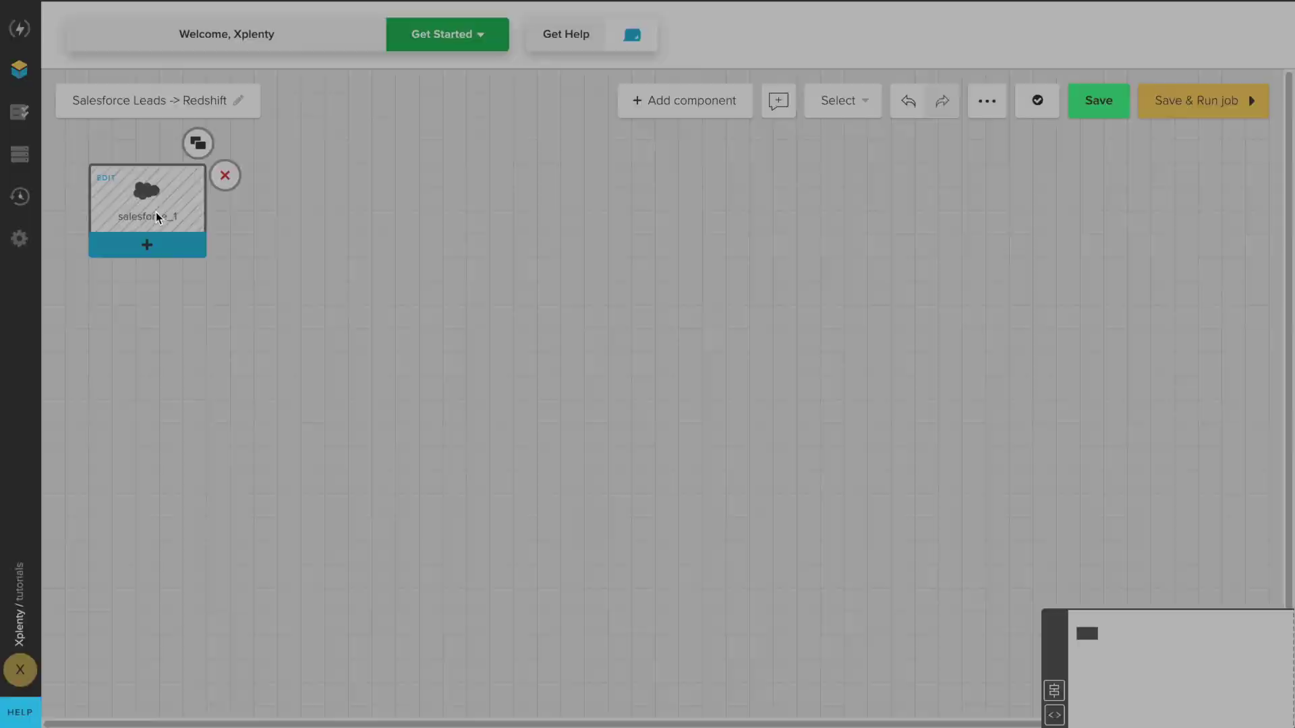
left_click(624, 50)
key("BackSpace")
type("open_leads")
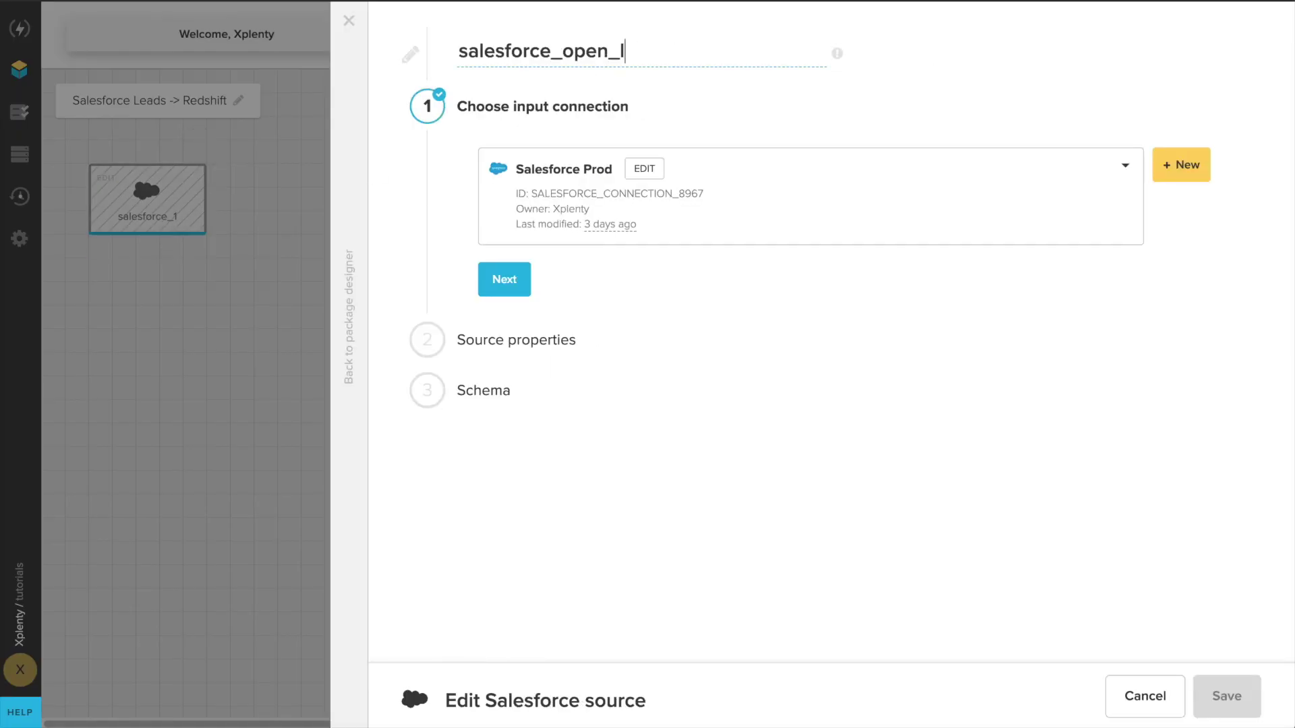
left_click(505, 280)
Set the source object to Lead with where clause not Status like 'Closed%'
left_click(520, 299)
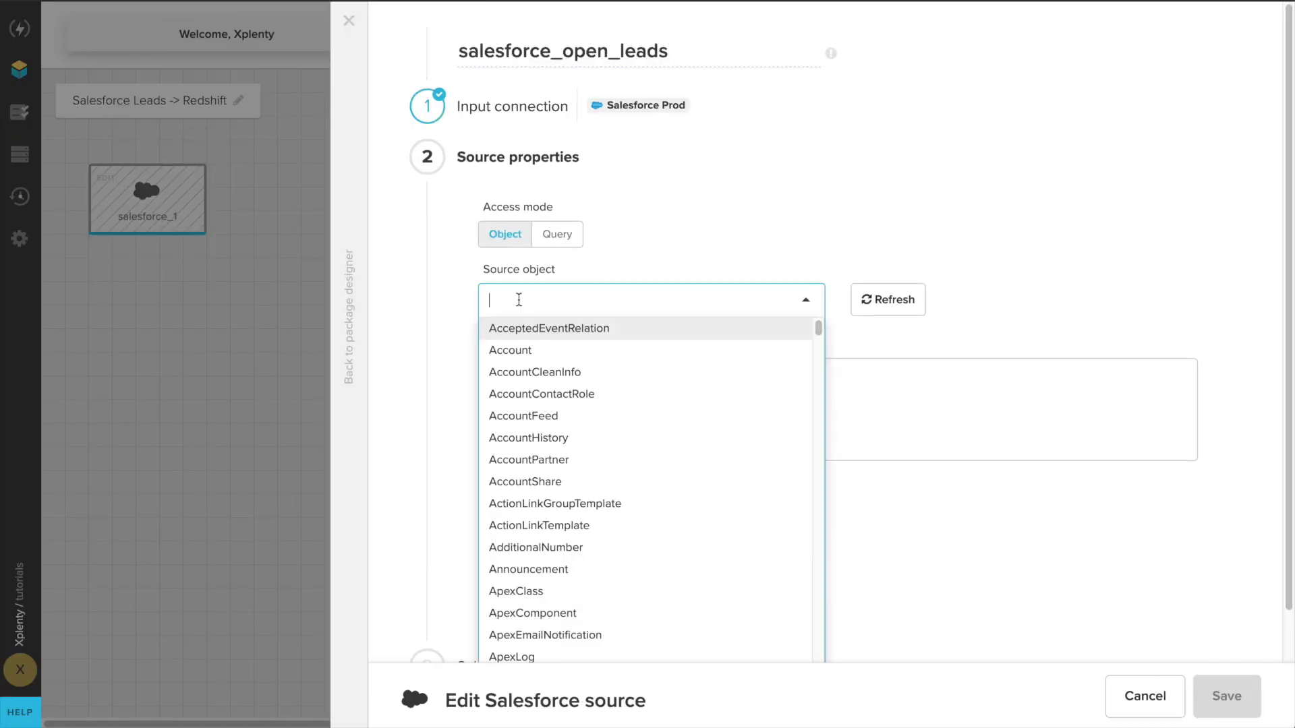
type("Lead")
left_click(523, 335)
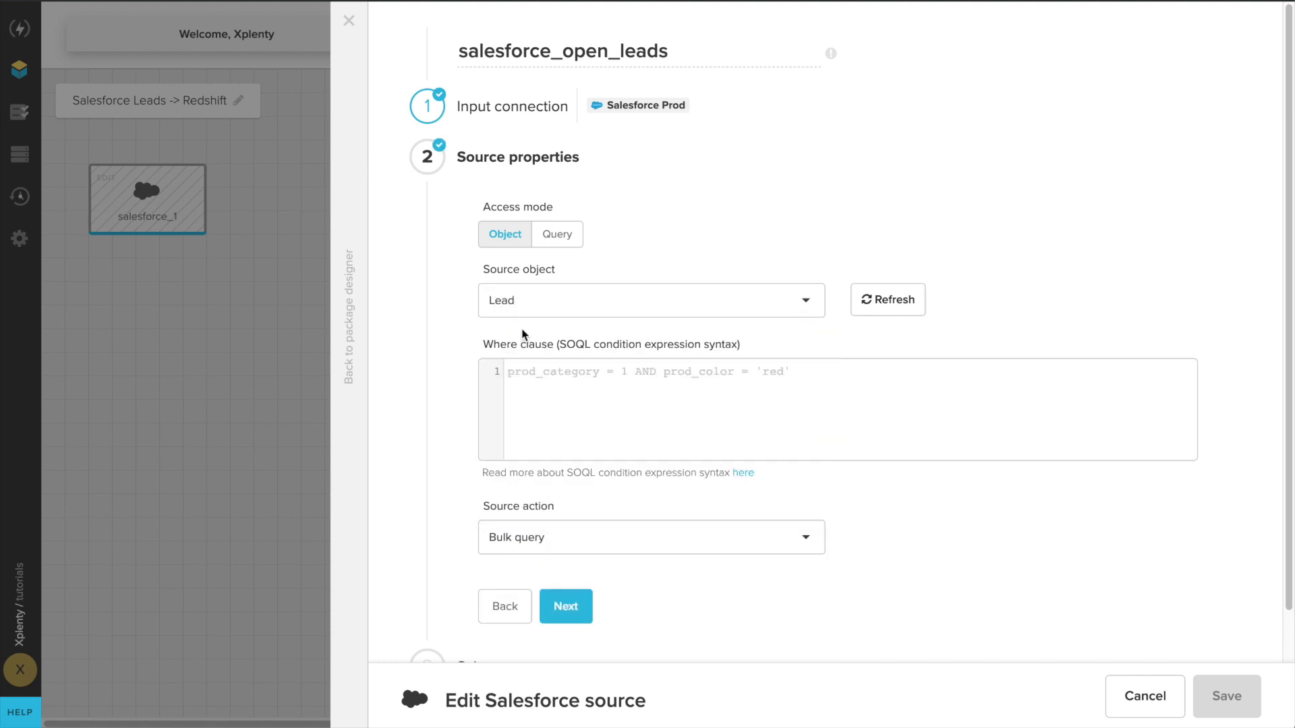
left_click(529, 372)
type("not Status like 'Closed%")
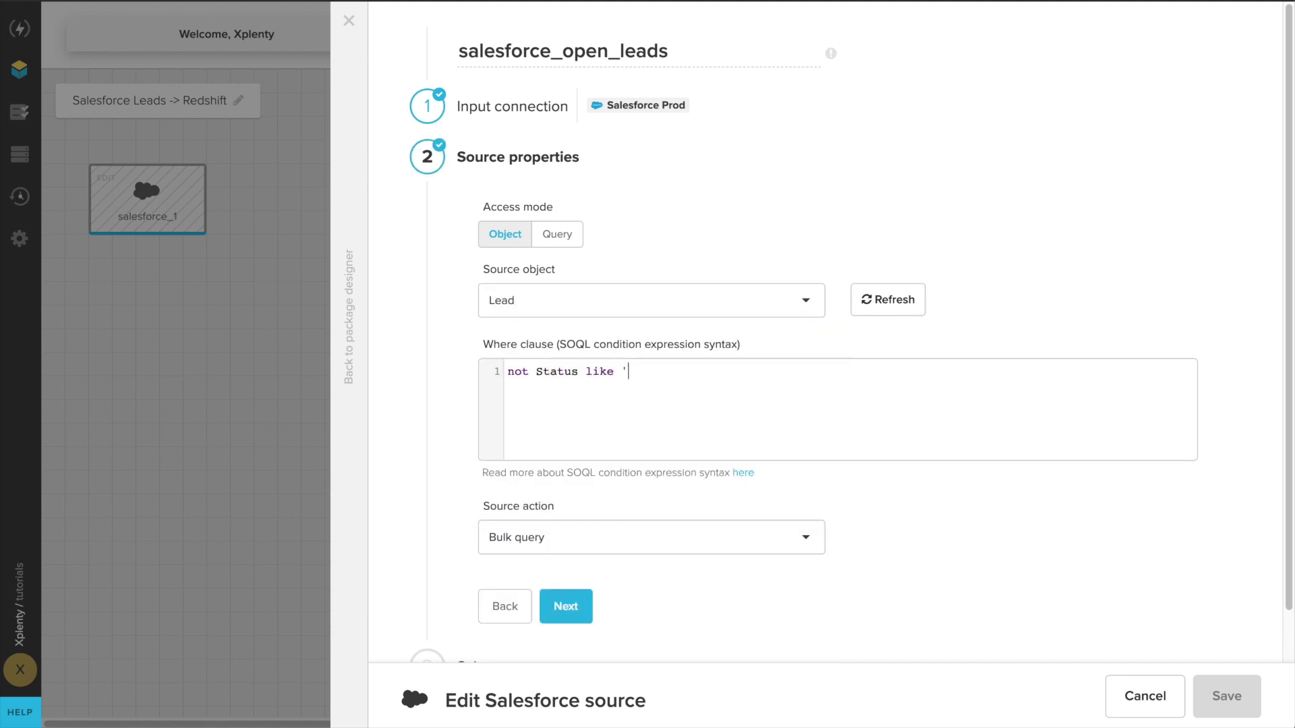
left_click(567, 609)
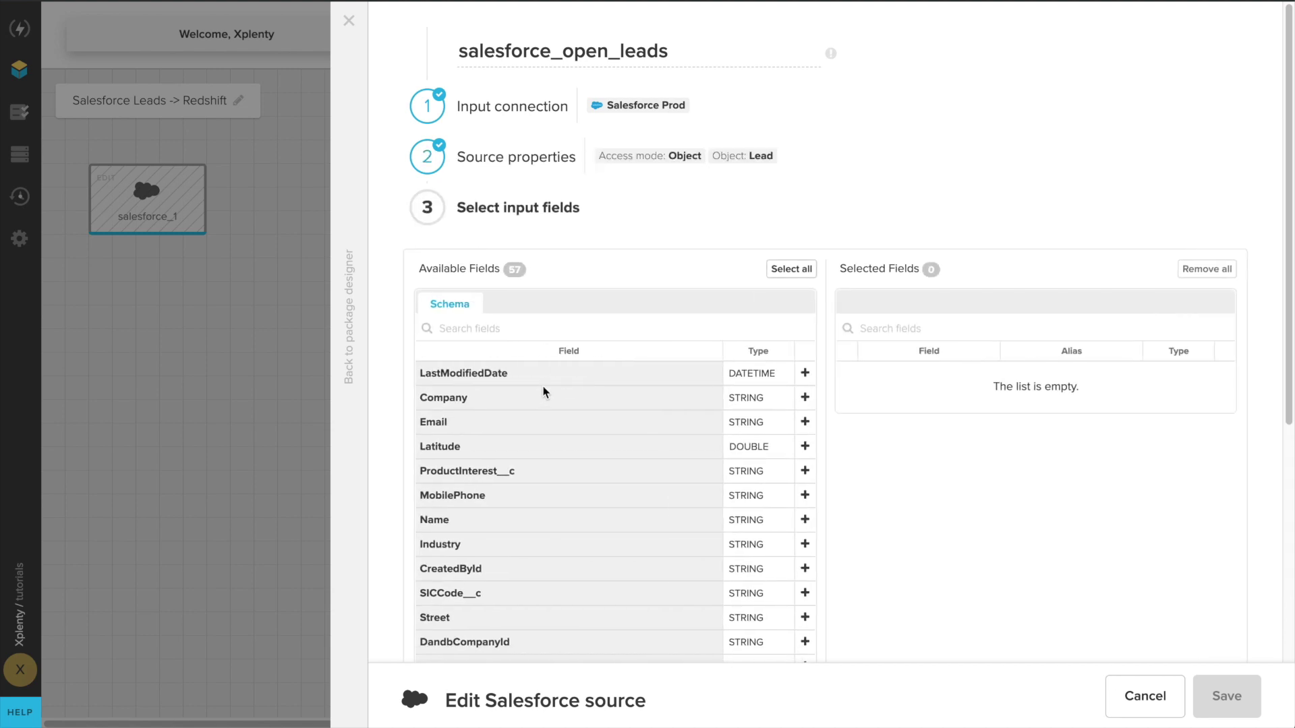
Select the Id, Email and FirstName input fields
left_click(535, 328)
type("id")
left_click(805, 495)
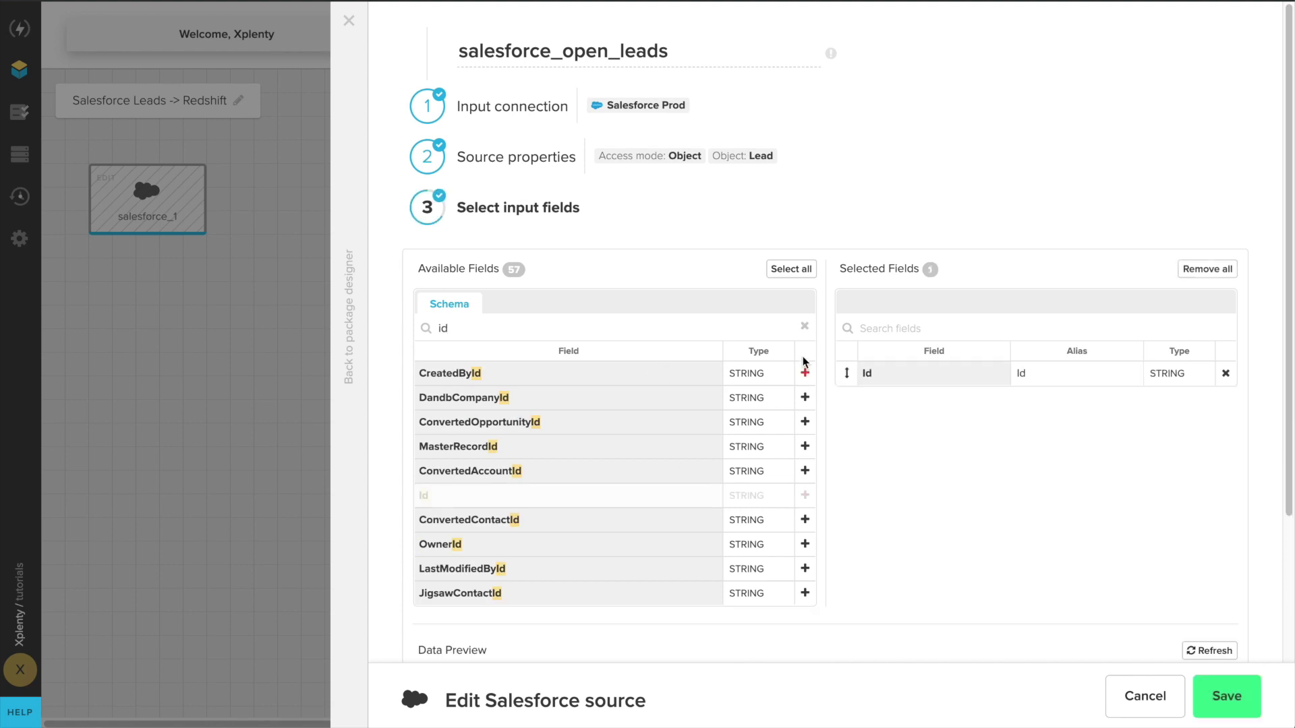
left_click(805, 325)
type("email")
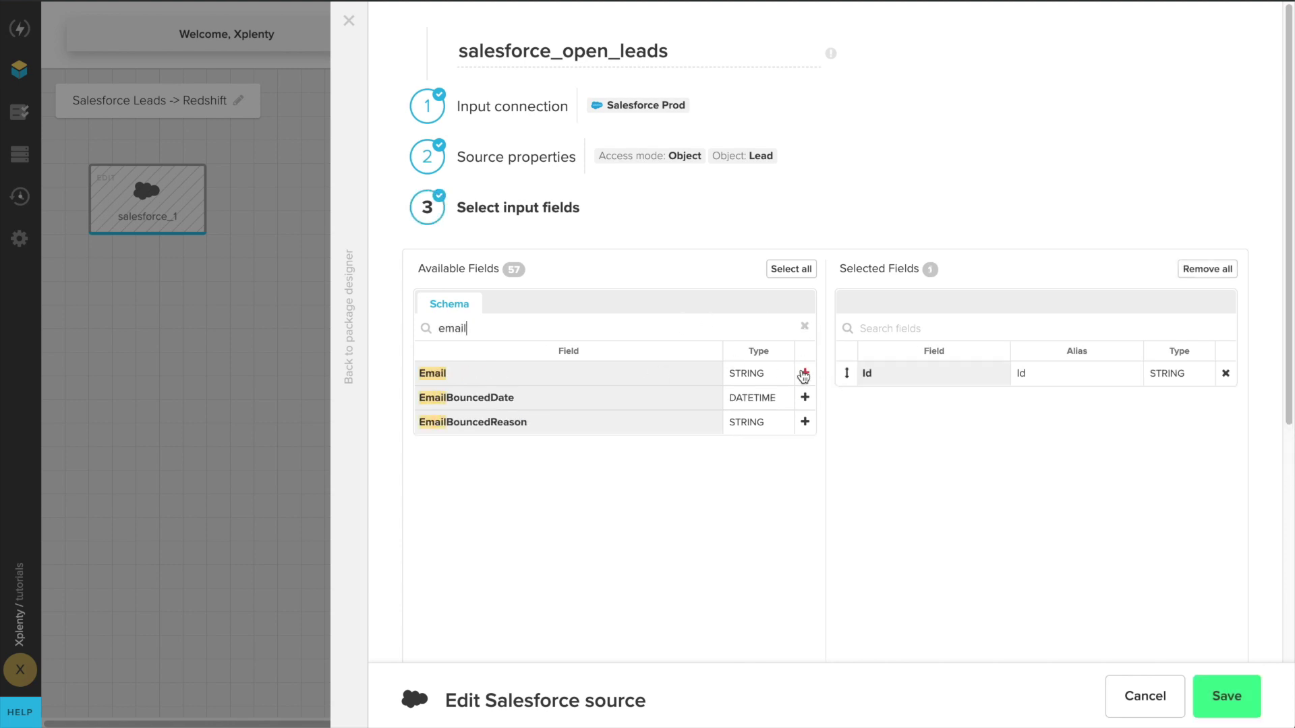
left_click(804, 373)
left_click(804, 327)
type("first")
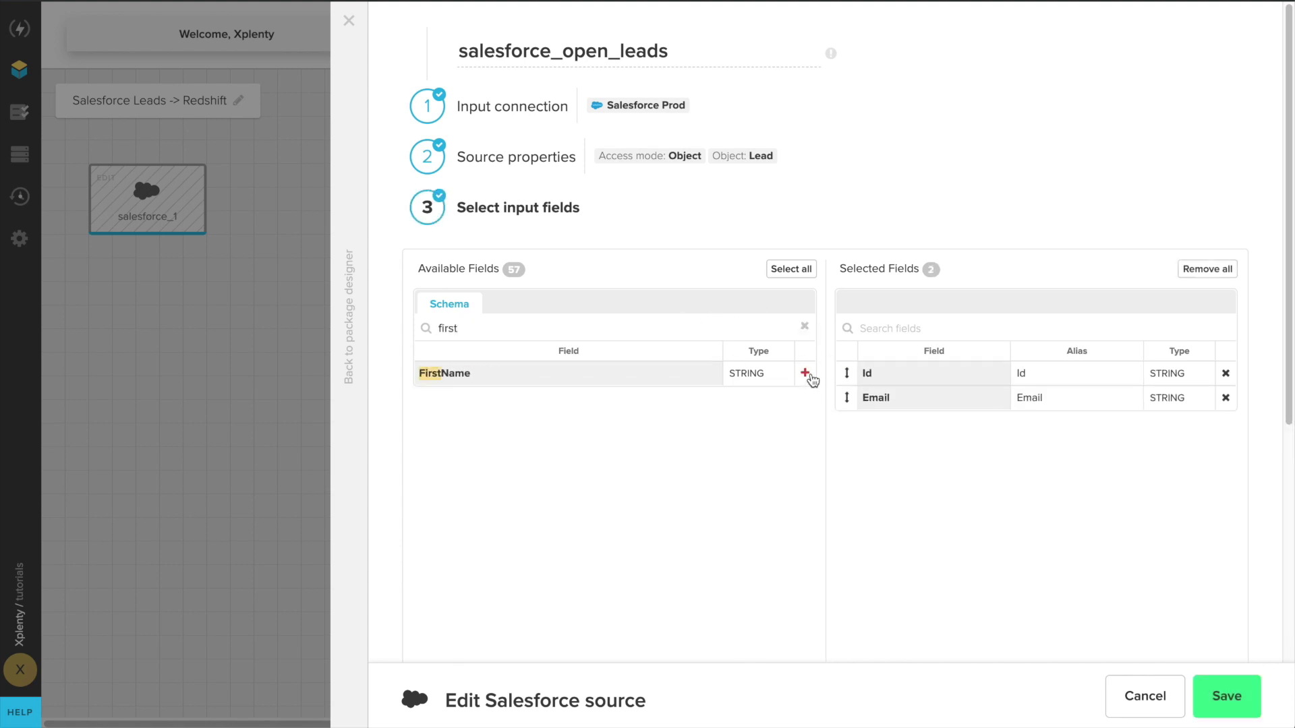
left_click(804, 373)
Select the LastName, Company and Status input fields
left_click(805, 328)
type("last")
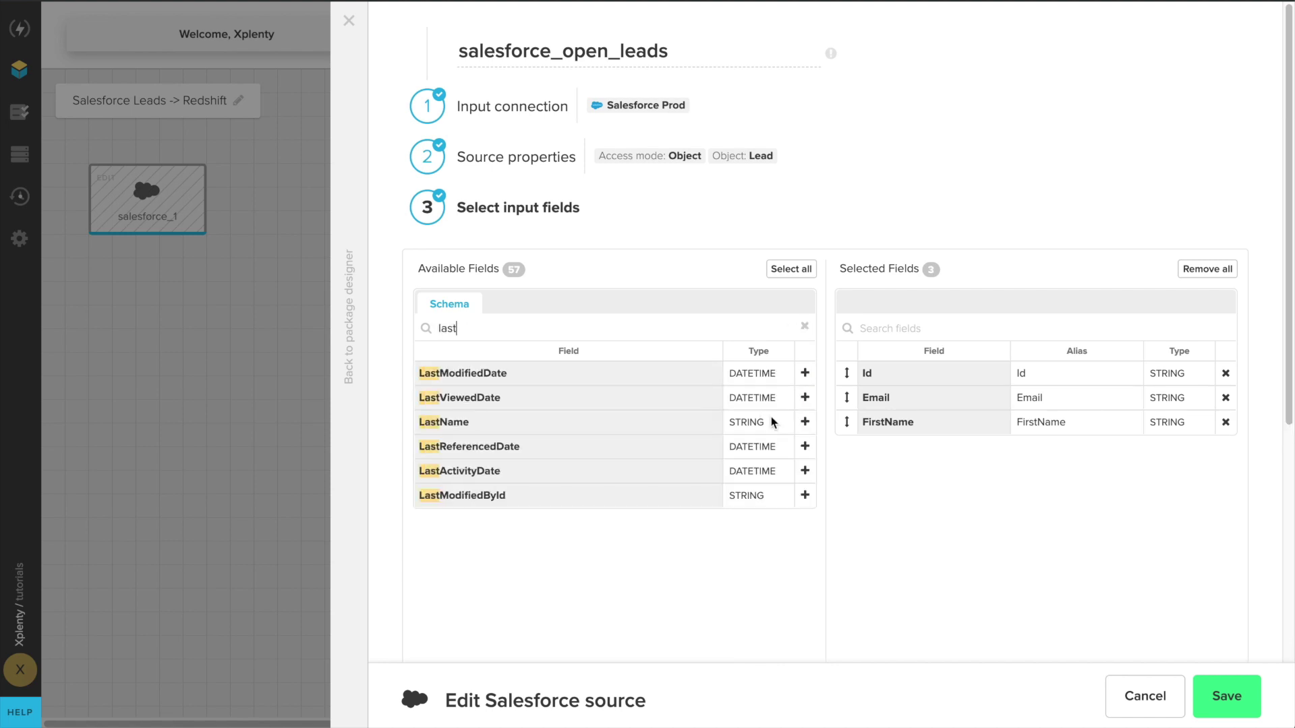
left_click(805, 422)
left_click(805, 327)
type("company")
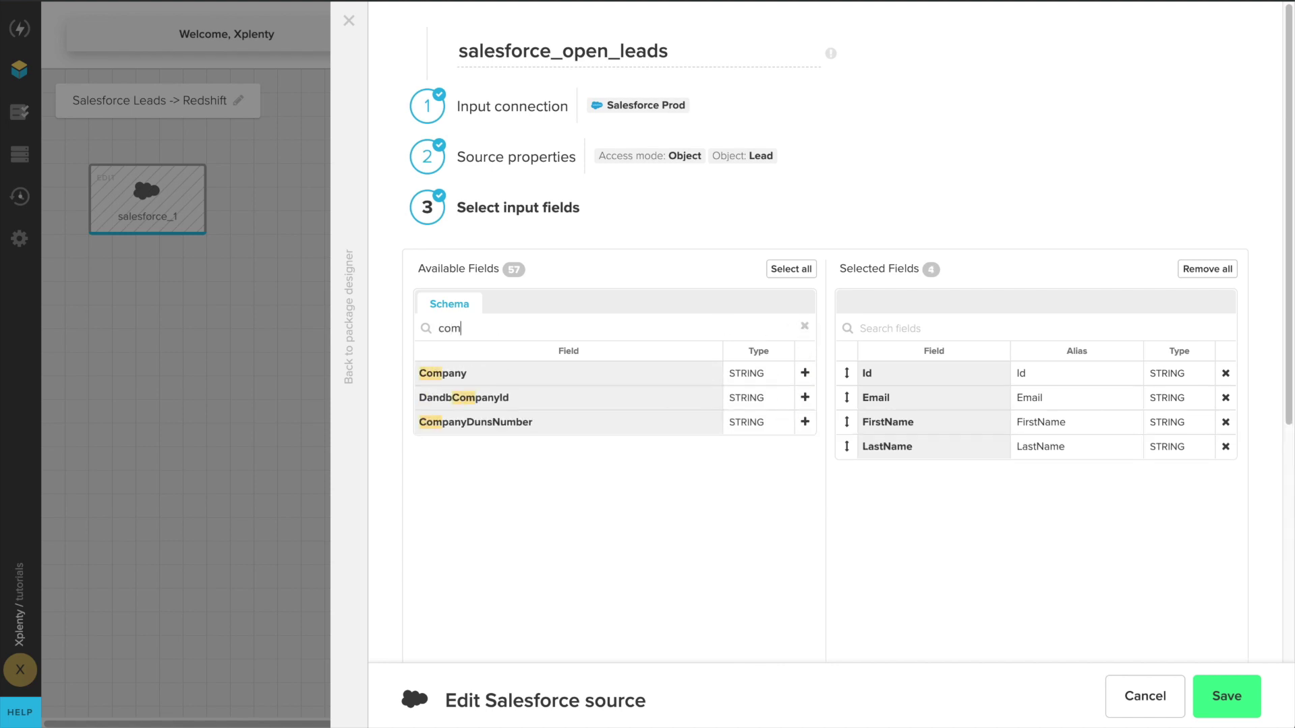
left_click(805, 373)
left_click(804, 328)
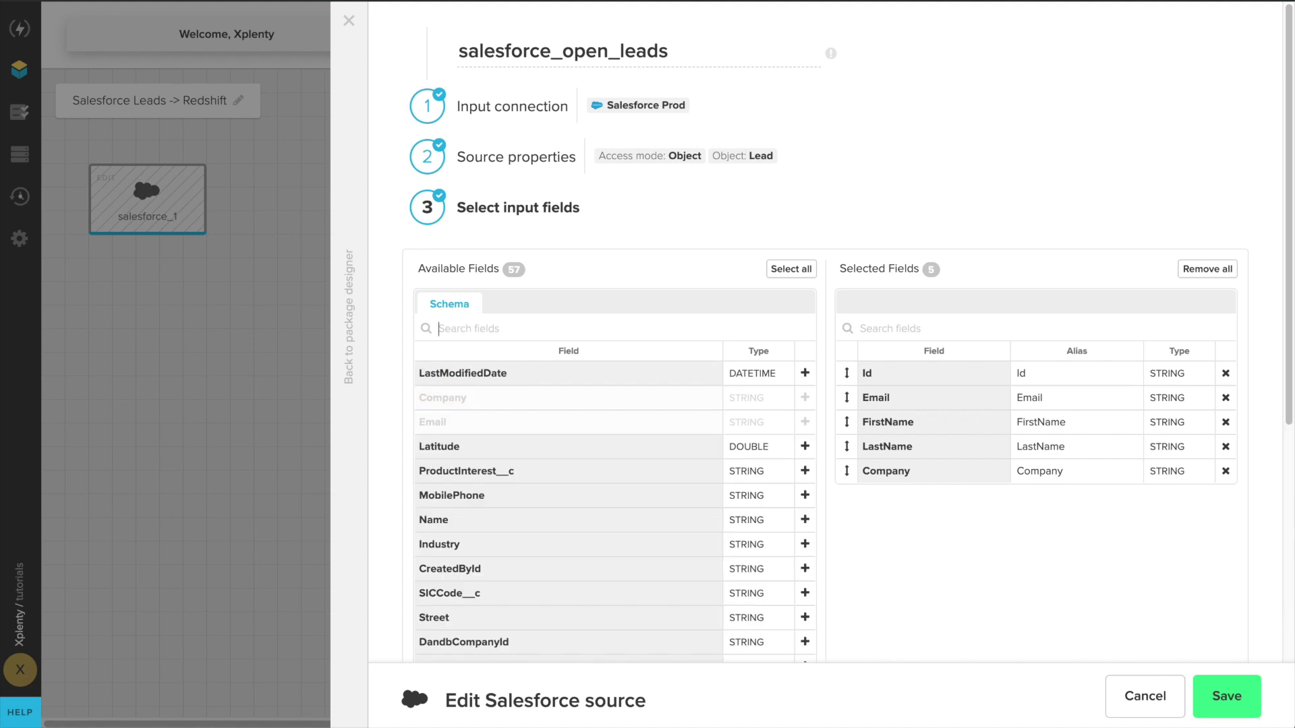
type("status")
left_click(804, 373)
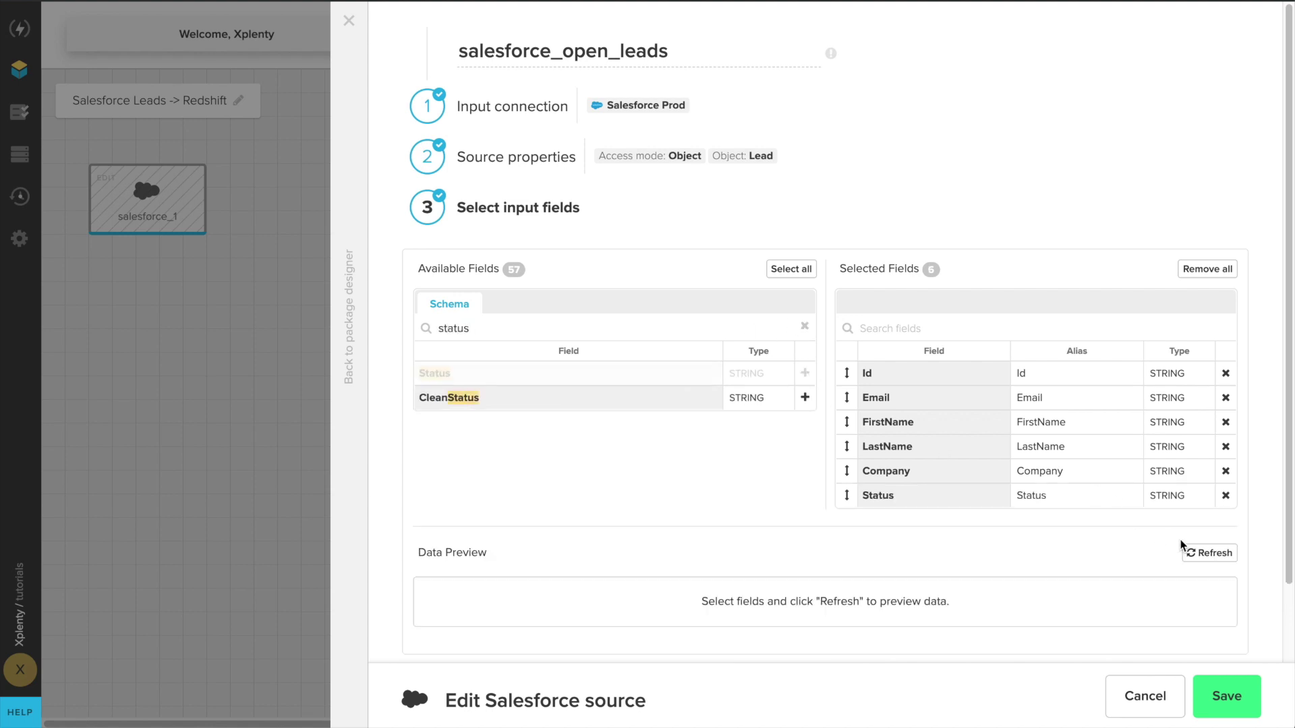
Refresh the lead data preview and save the source settings
left_click(1204, 554)
scroll(1121, 457, "down", 5)
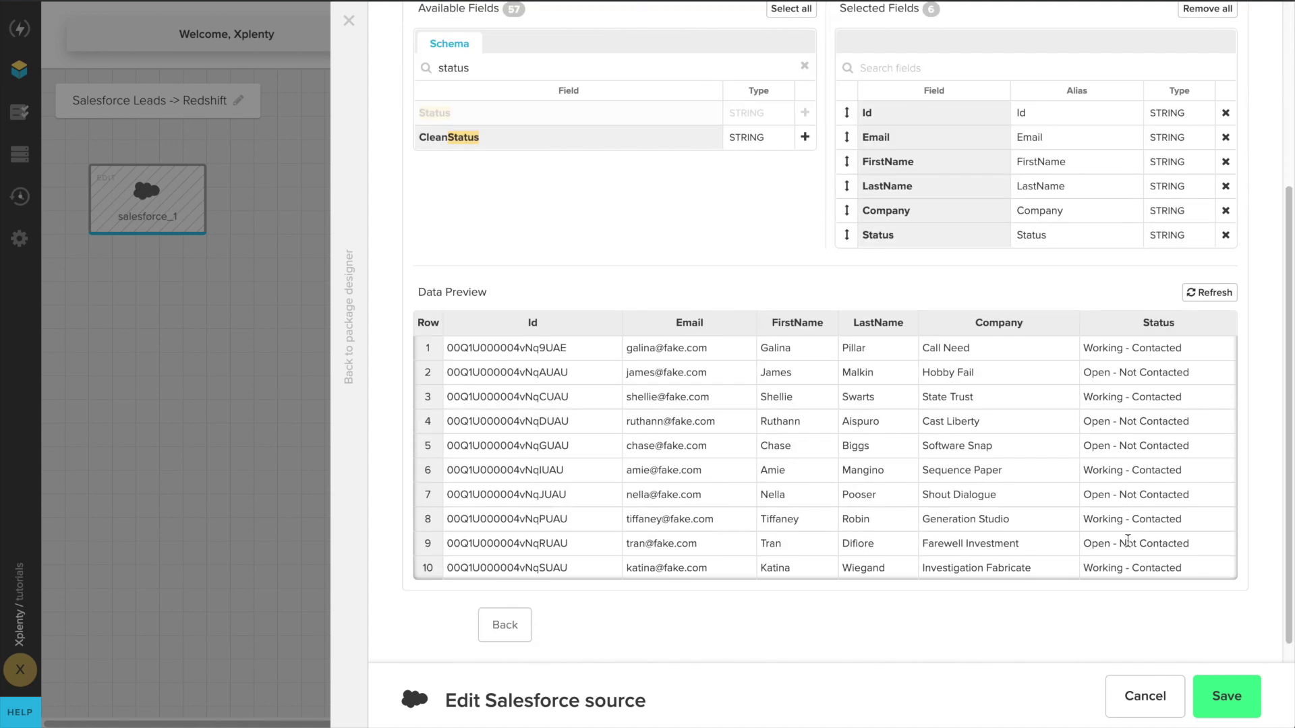
left_click(1222, 701)
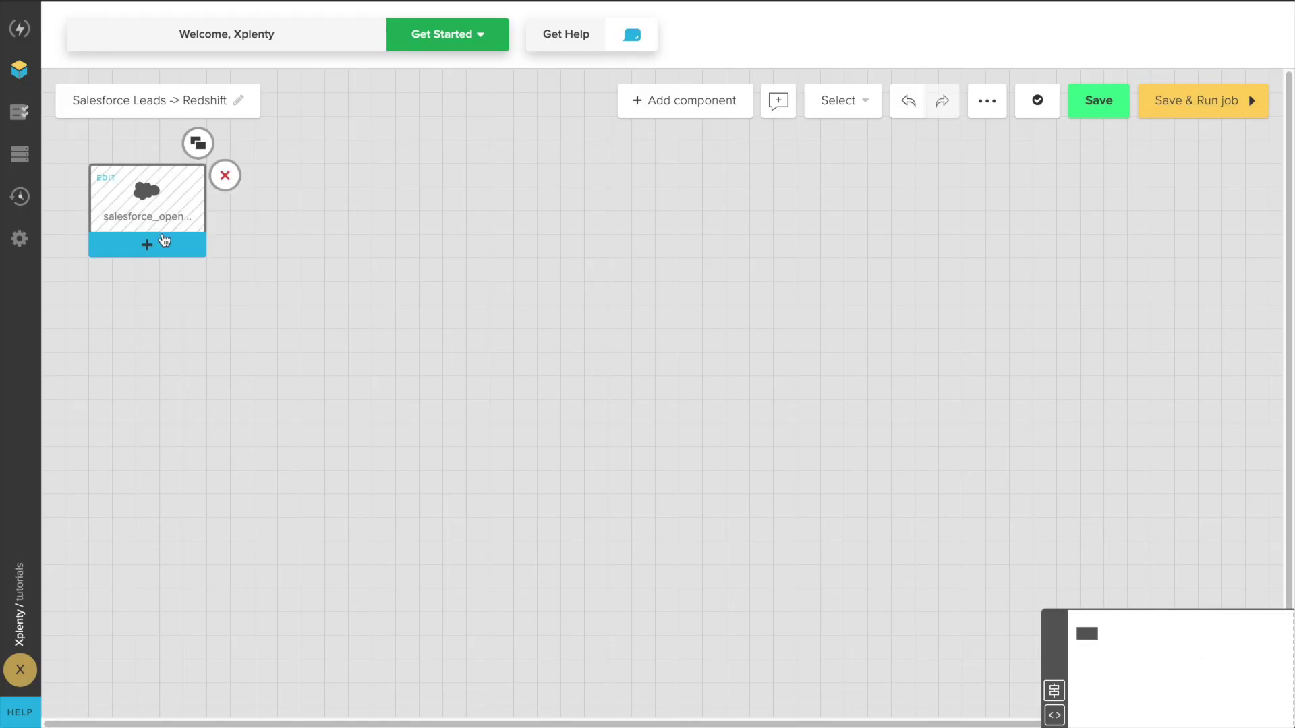
Add a Sort step after the source named sort_lastname_asc, sorting by LastName
left_click(141, 244)
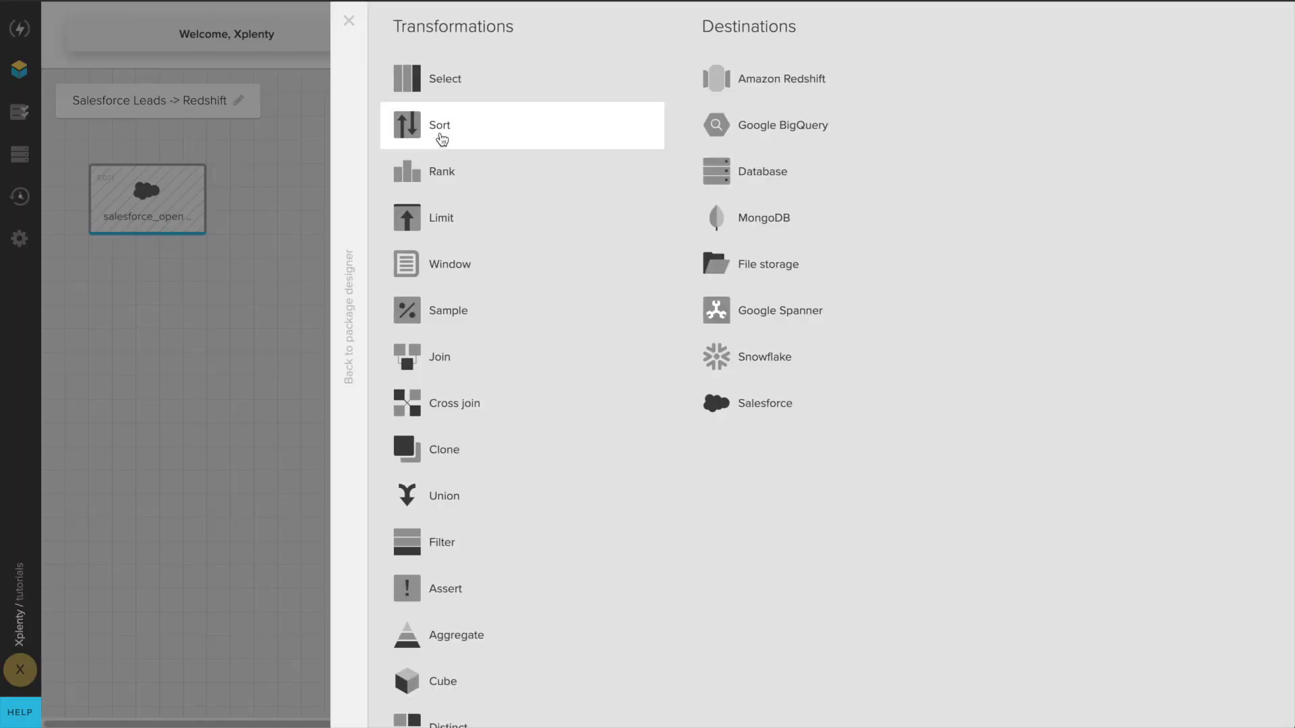
left_click(439, 135)
left_click(247, 319)
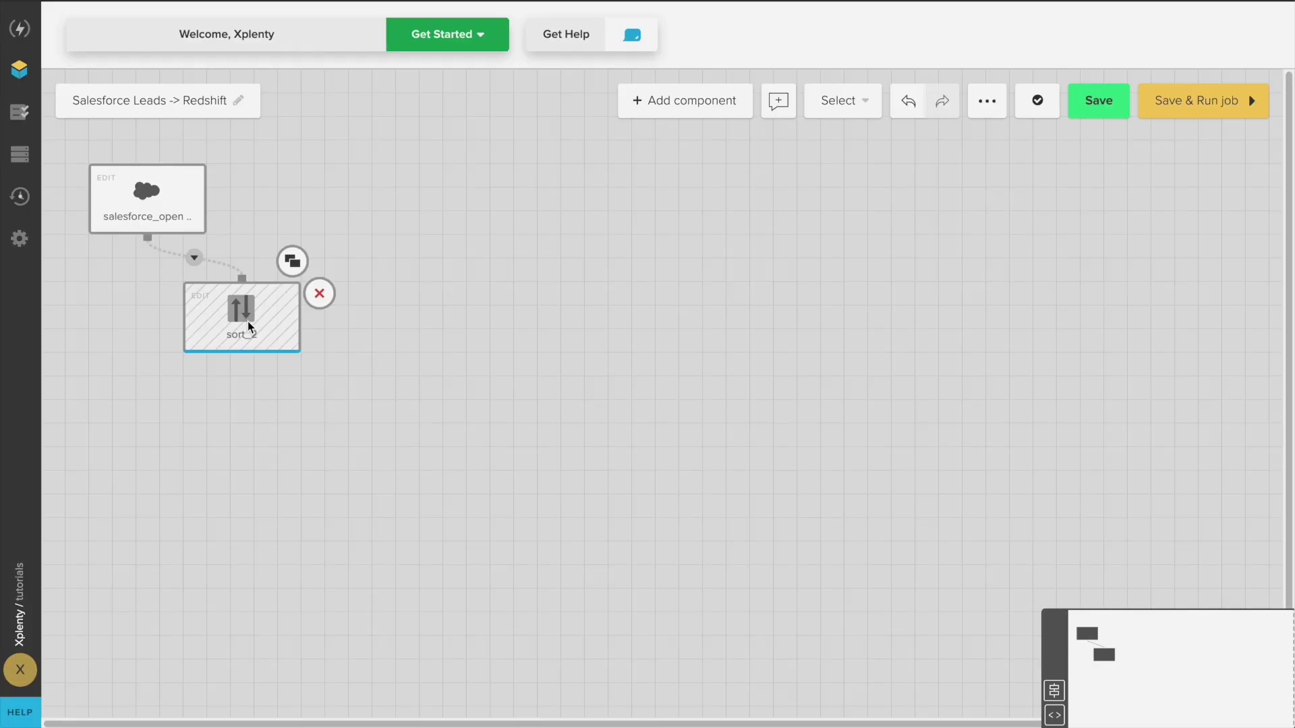
left_click(544, 55)
key("BackSpace")
type("lastname_asc")
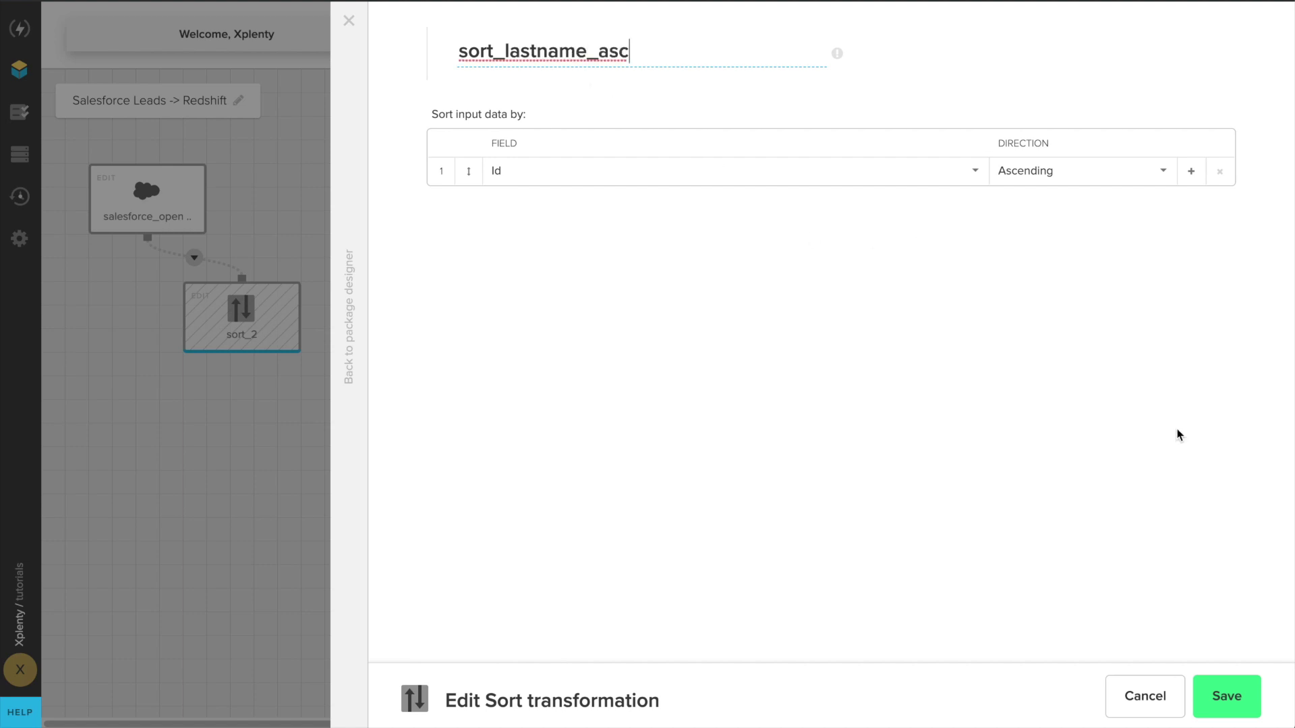
left_click(971, 173)
left_click(742, 267)
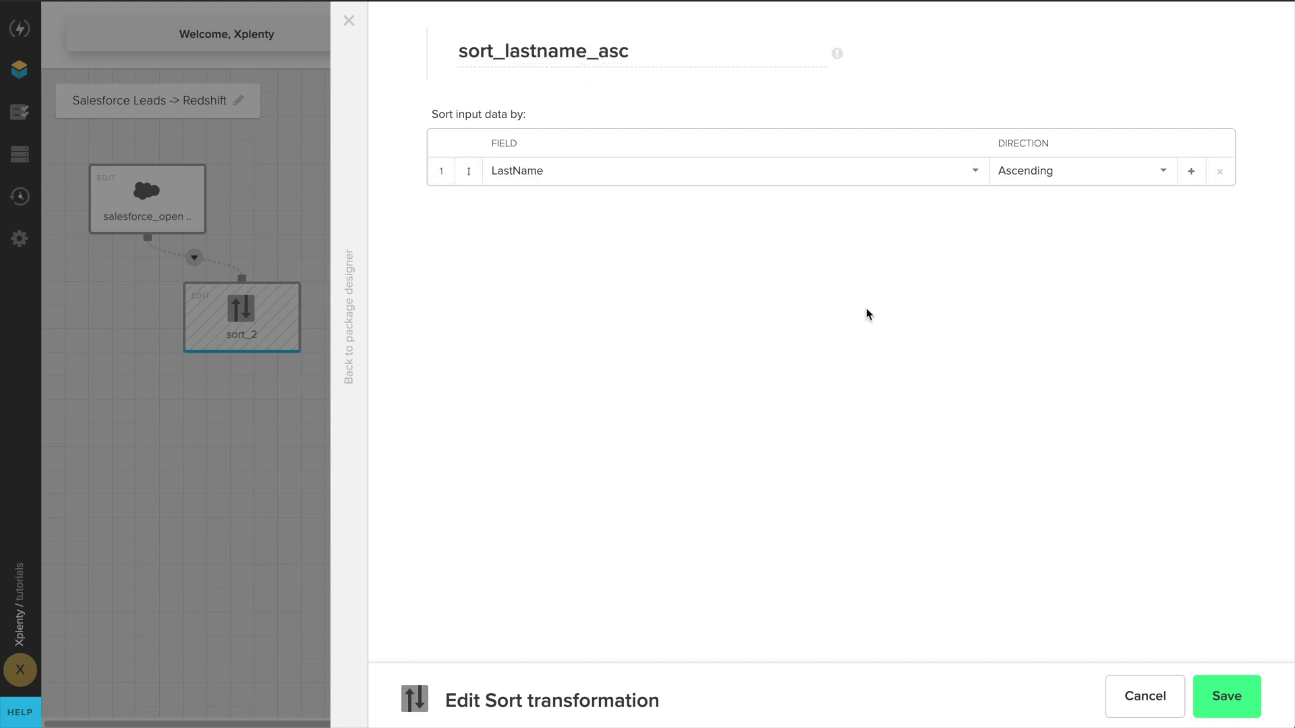
left_click(1226, 696)
Add a Select step below the sort and rename it add_fullname
mouse_move(240, 362)
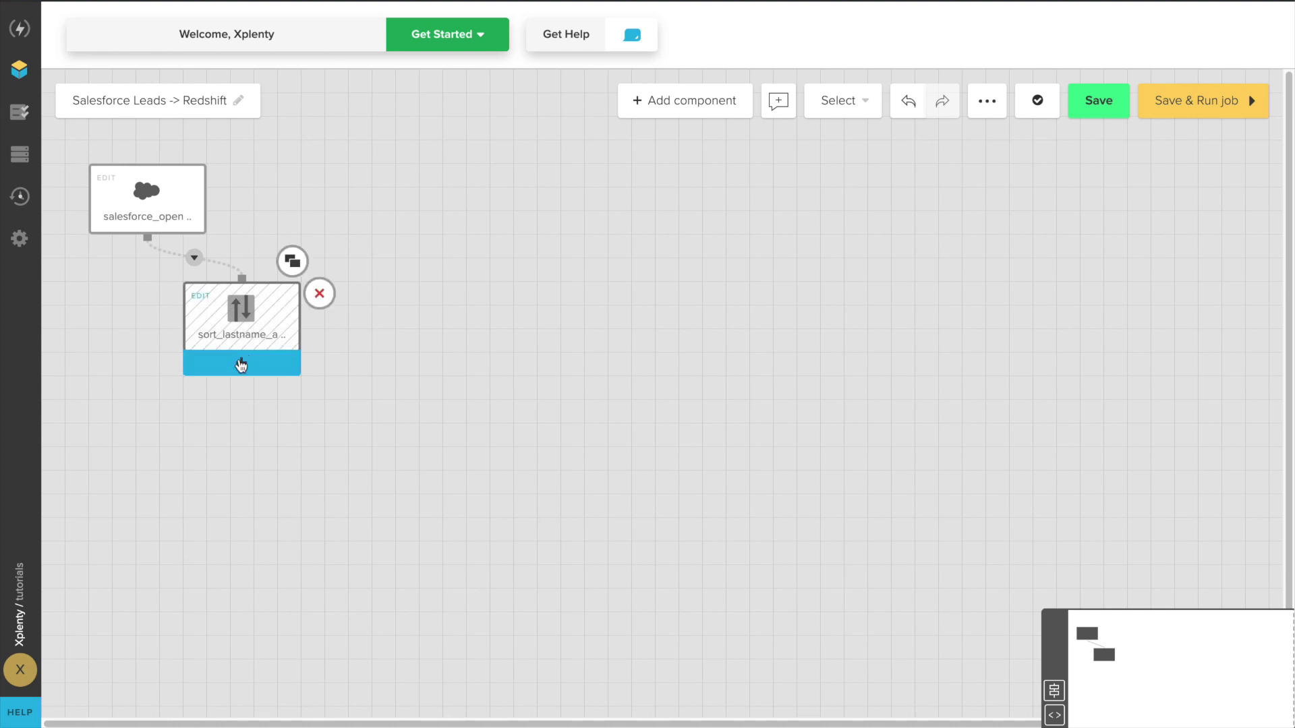
left_click(240, 364)
left_click(472, 76)
left_click_drag(246, 453, 389, 443)
left_click(389, 443)
left_click_drag(552, 45, 450, 52)
type("add_")
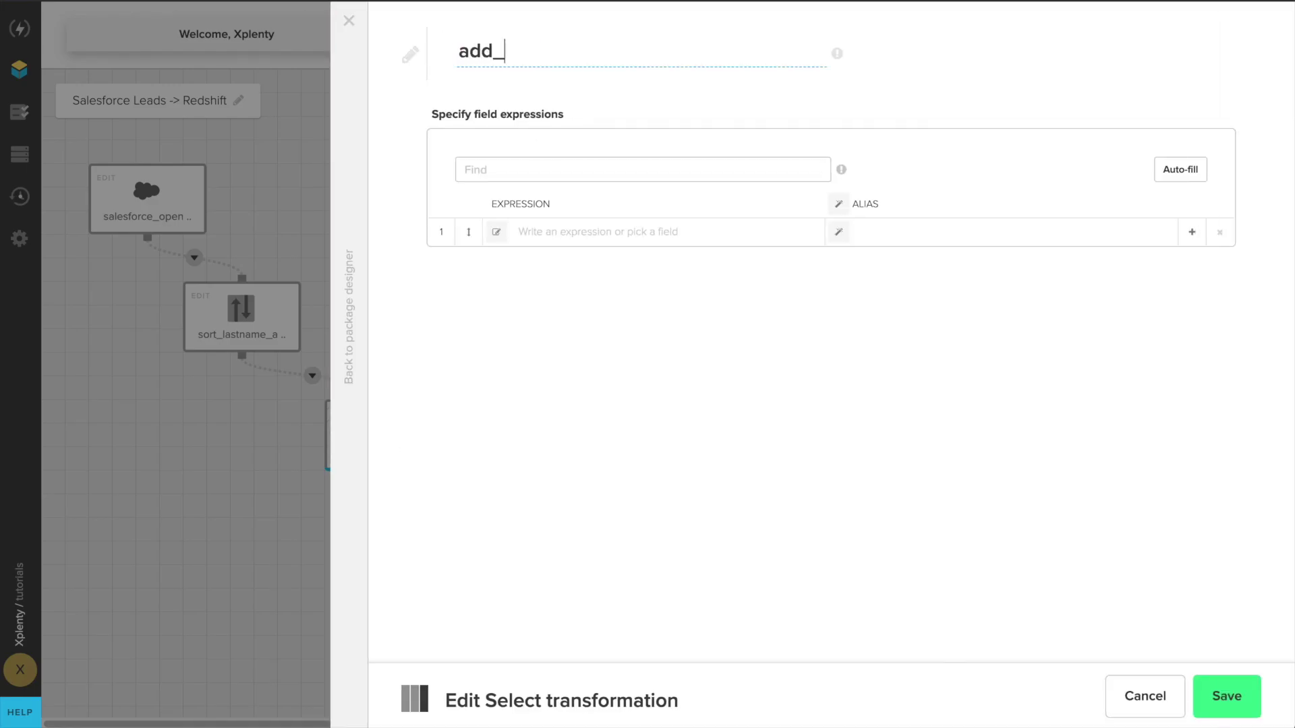
type("fullname")
Auto-fill the fields, add FullName as CONCAT(FirstName, ' ', LastName), and save
left_click(1180, 170)
left_click(1191, 371)
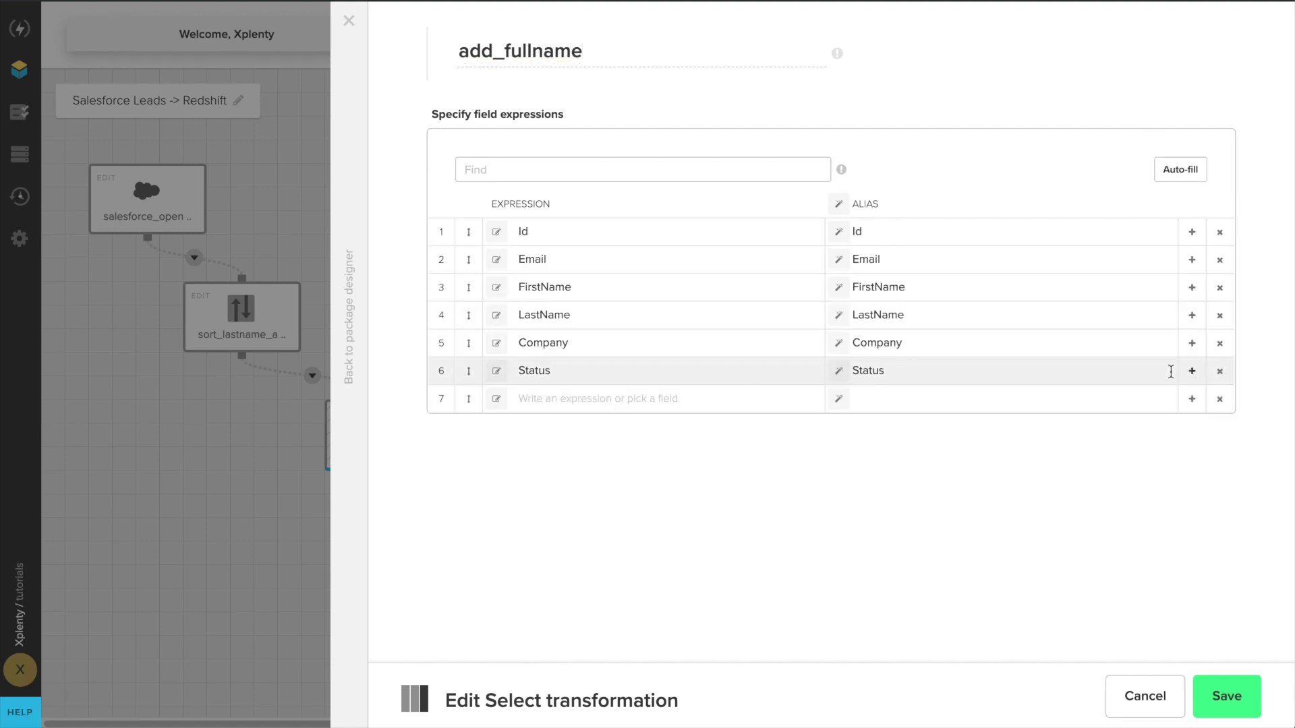
left_click(770, 400)
type("CONCAT(")
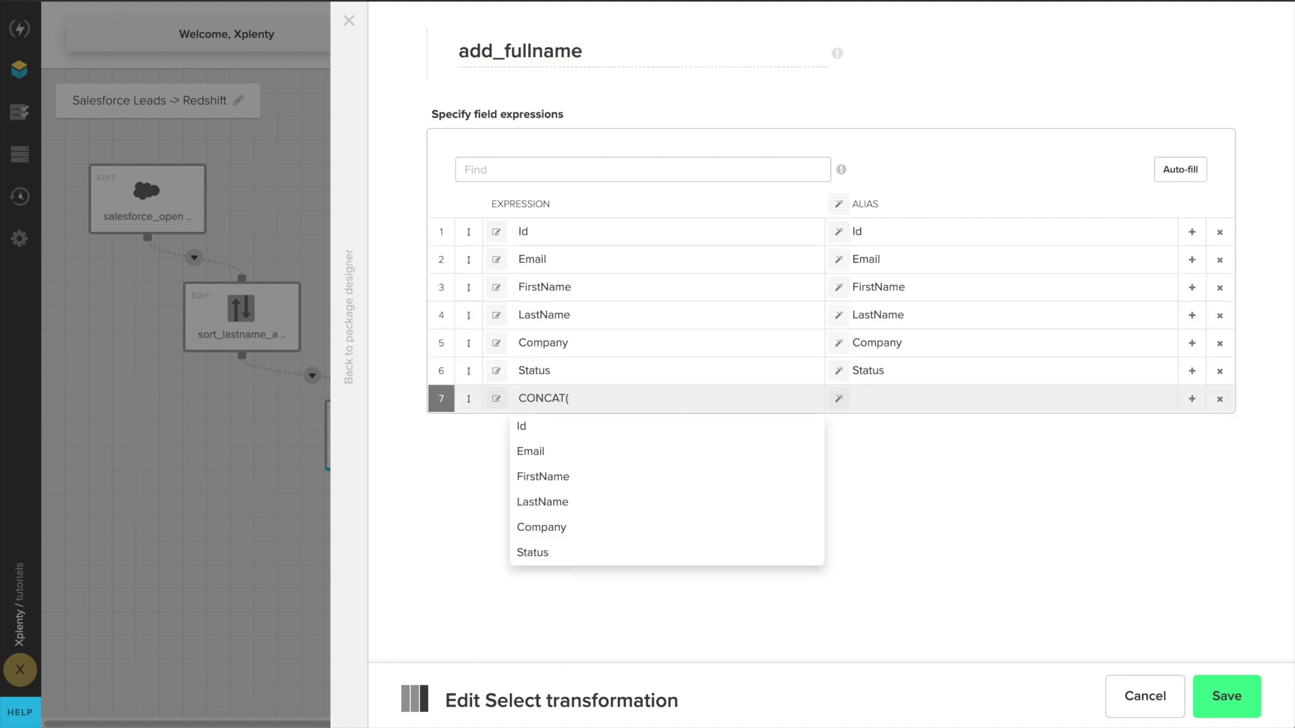
type("FirstName, ' ', LastName)")
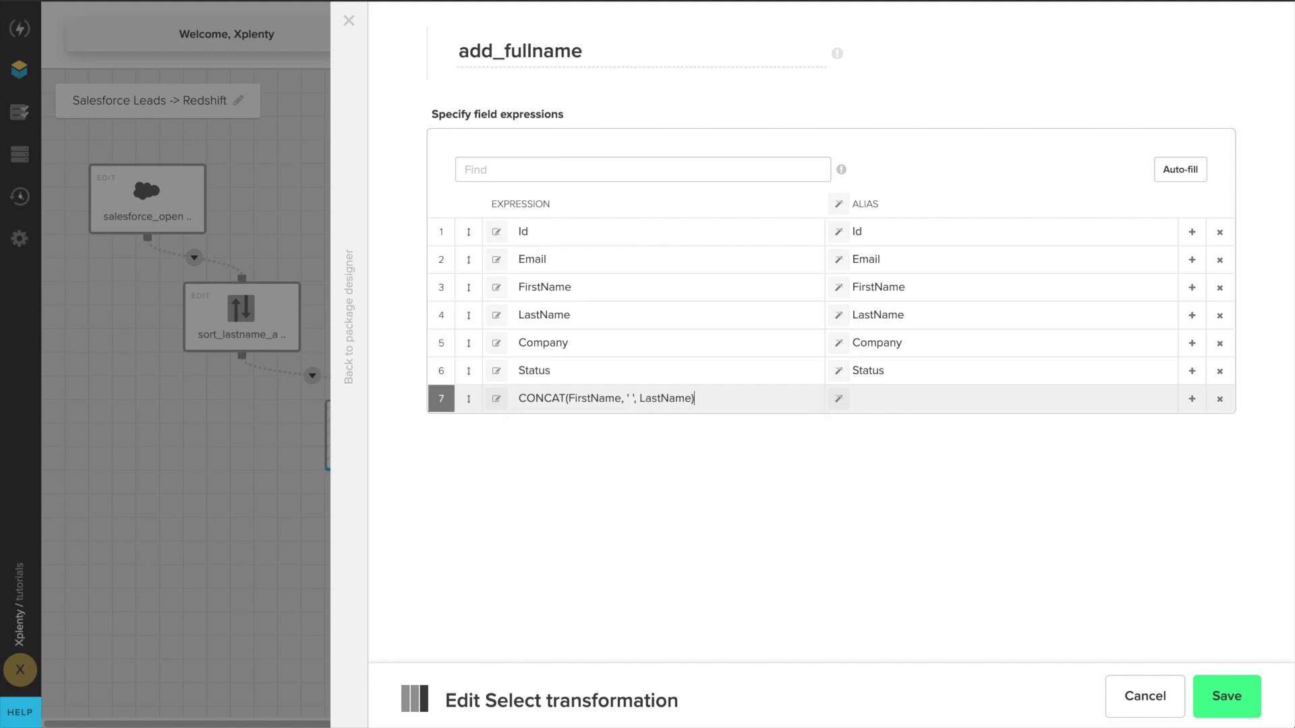
key("Tab")
type("FullName")
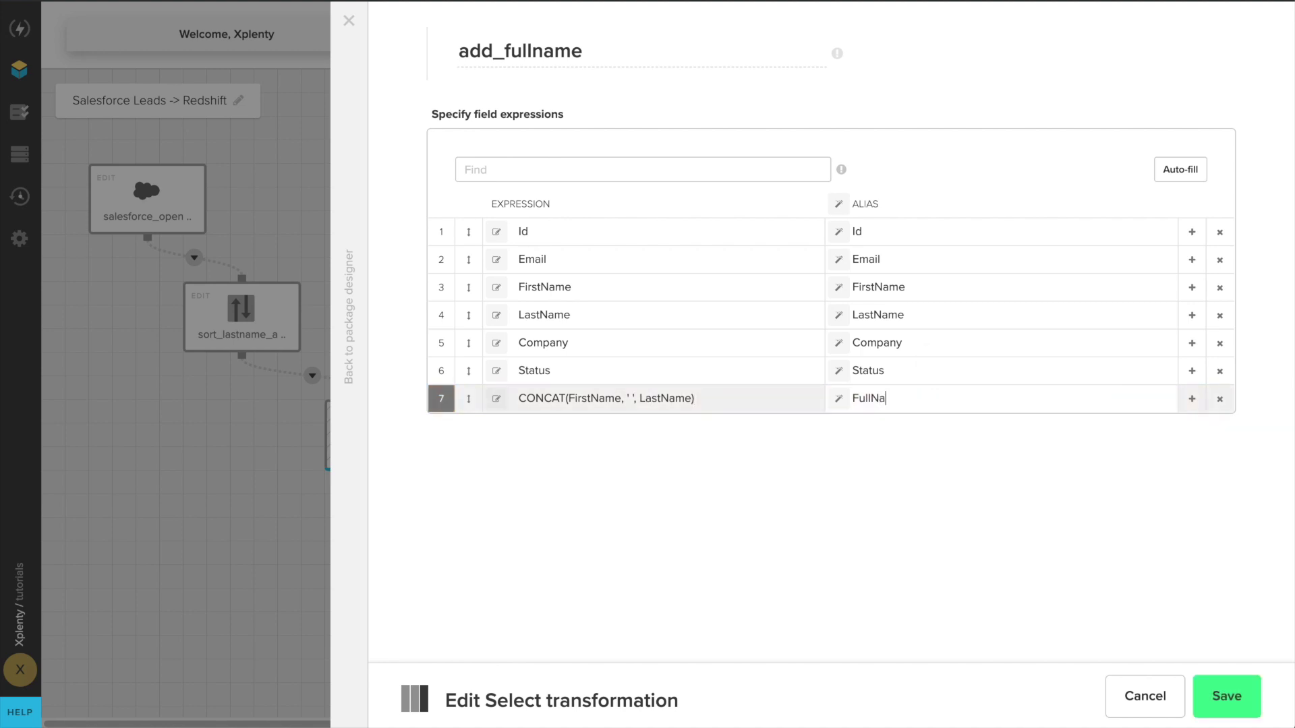
left_click(1224, 698)
Add a database destination via SF Open Leads targeting table salesforce_leads
left_click(385, 482)
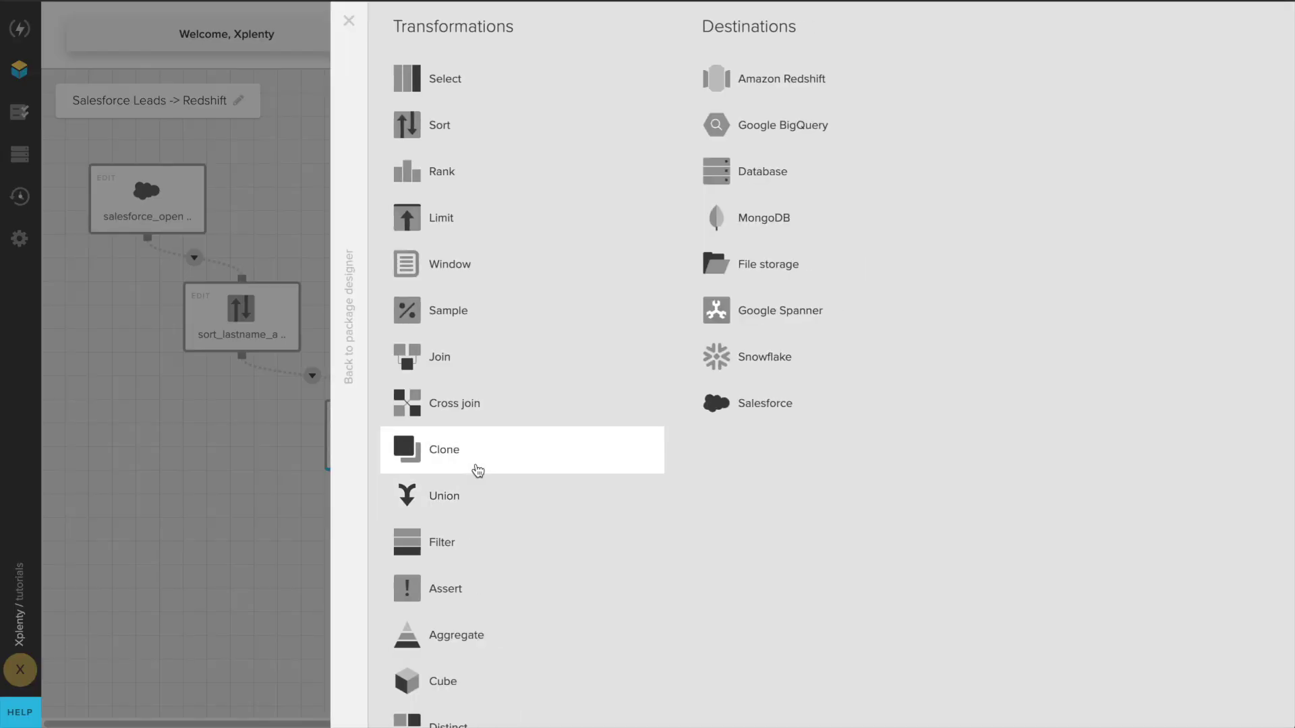
left_click(786, 174)
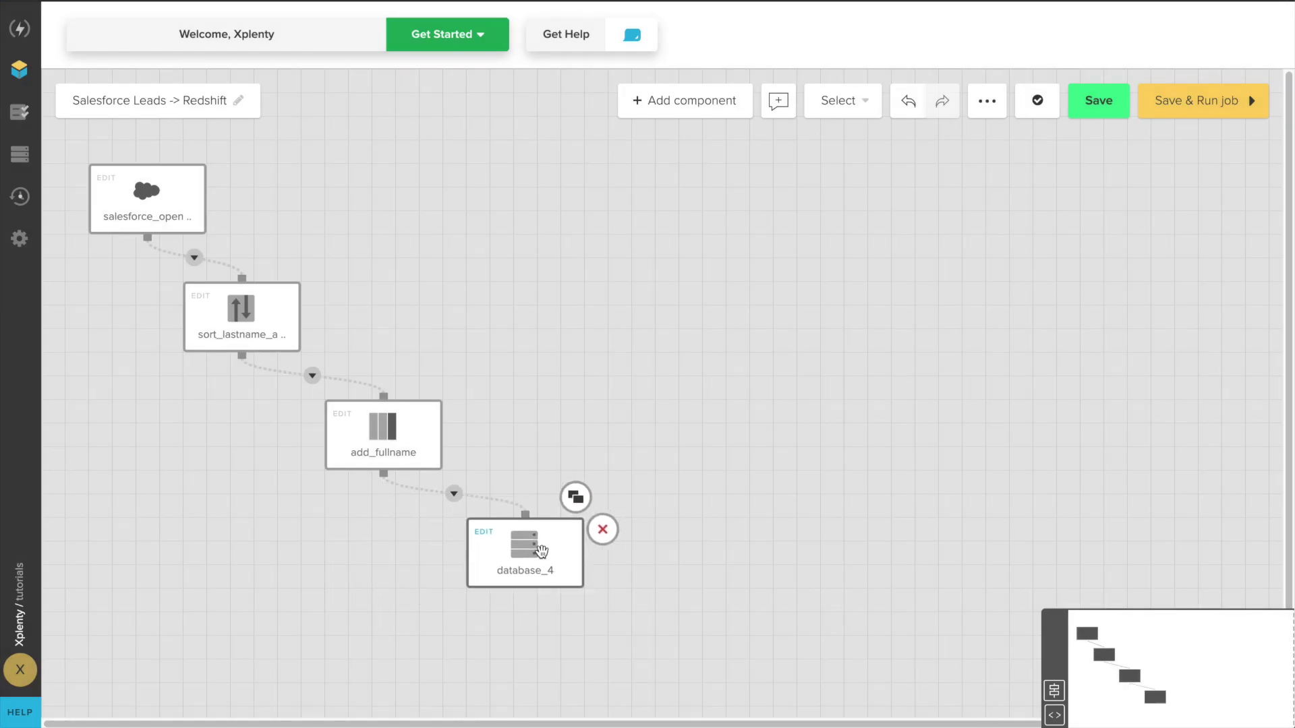
left_click(524, 549)
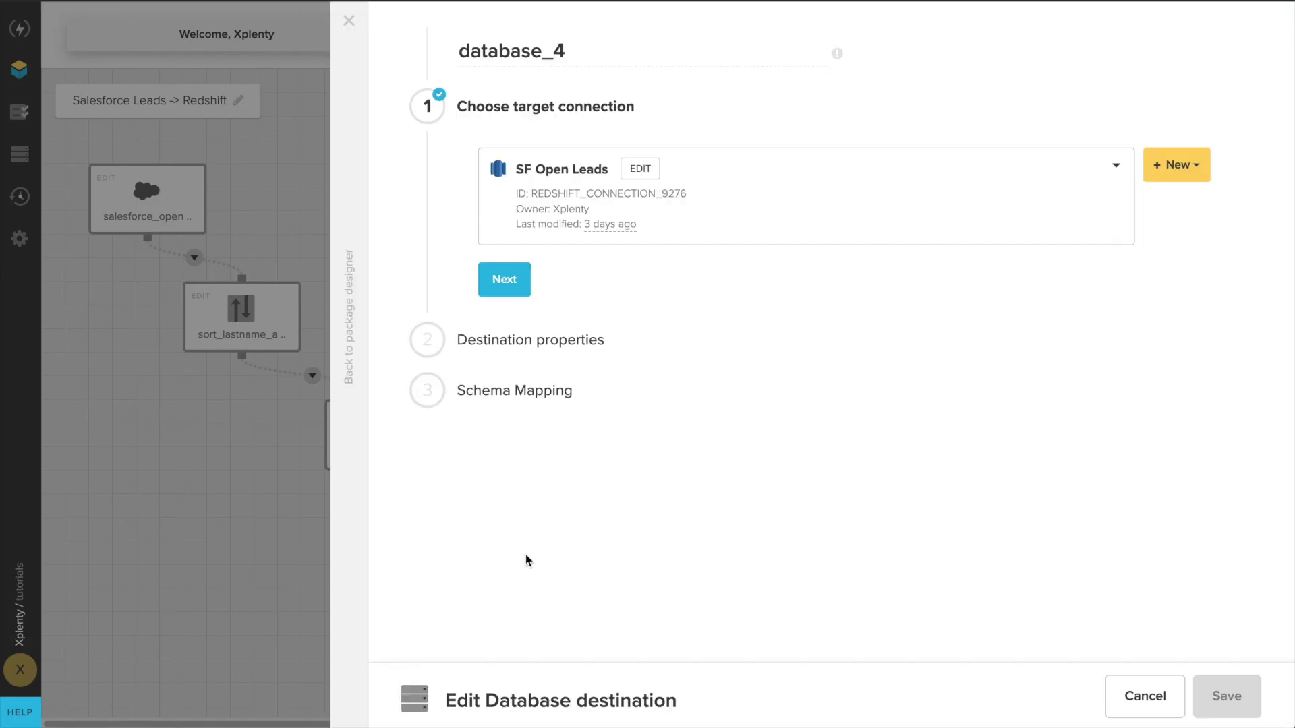
left_click(505, 280)
left_click(526, 331)
type("sal")
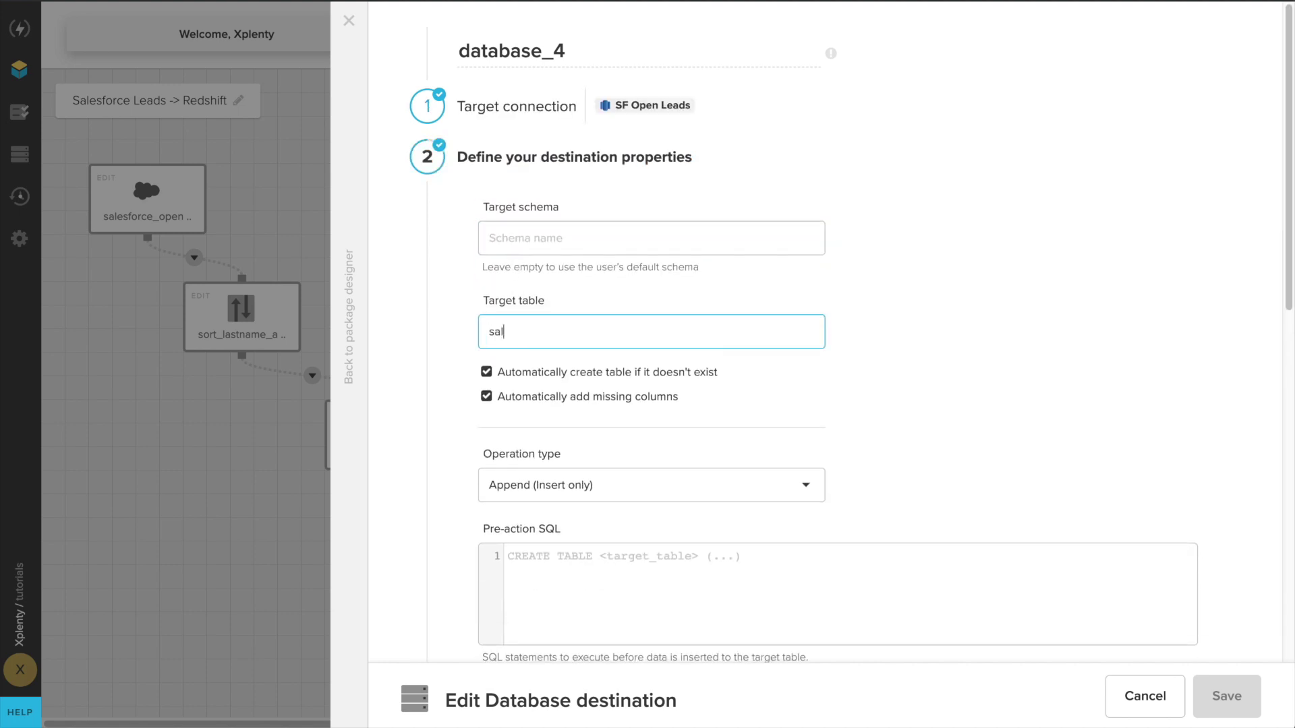
type("esforce_leads")
Use Merge (update and insert), auto-map all columns with Id as key, and save
left_click(526, 485)
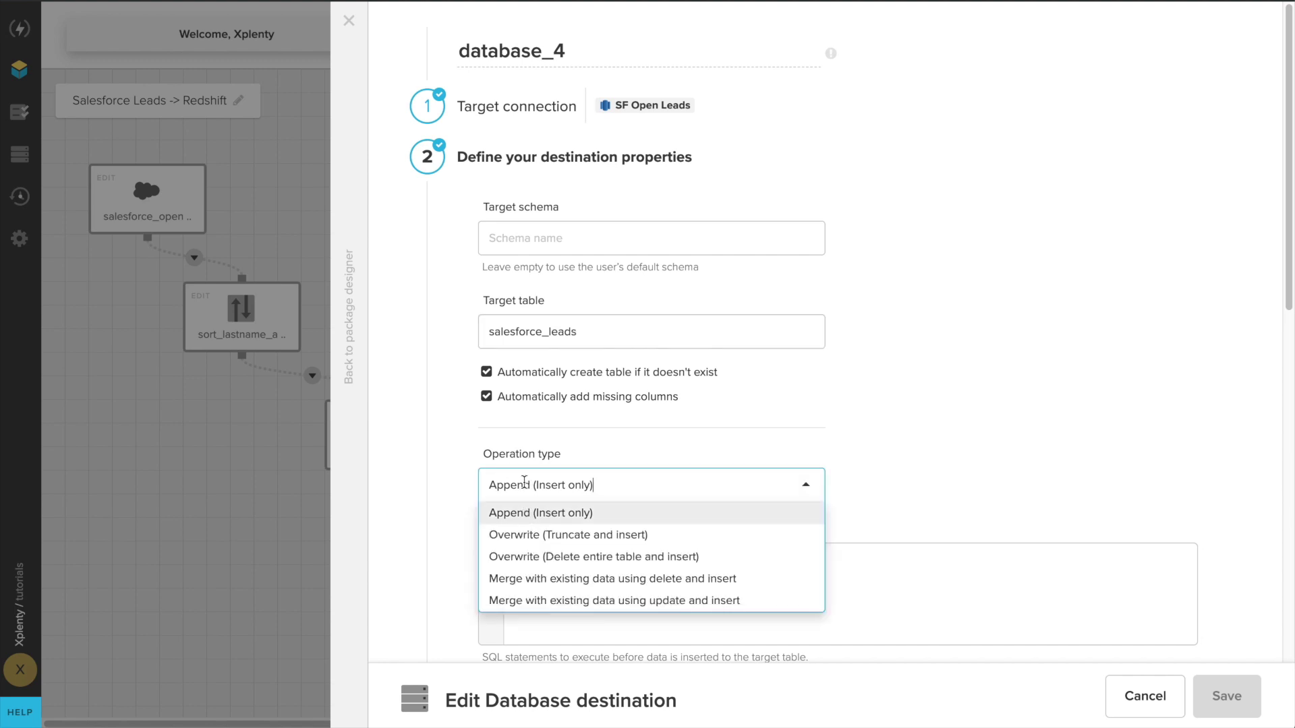
left_click(517, 601)
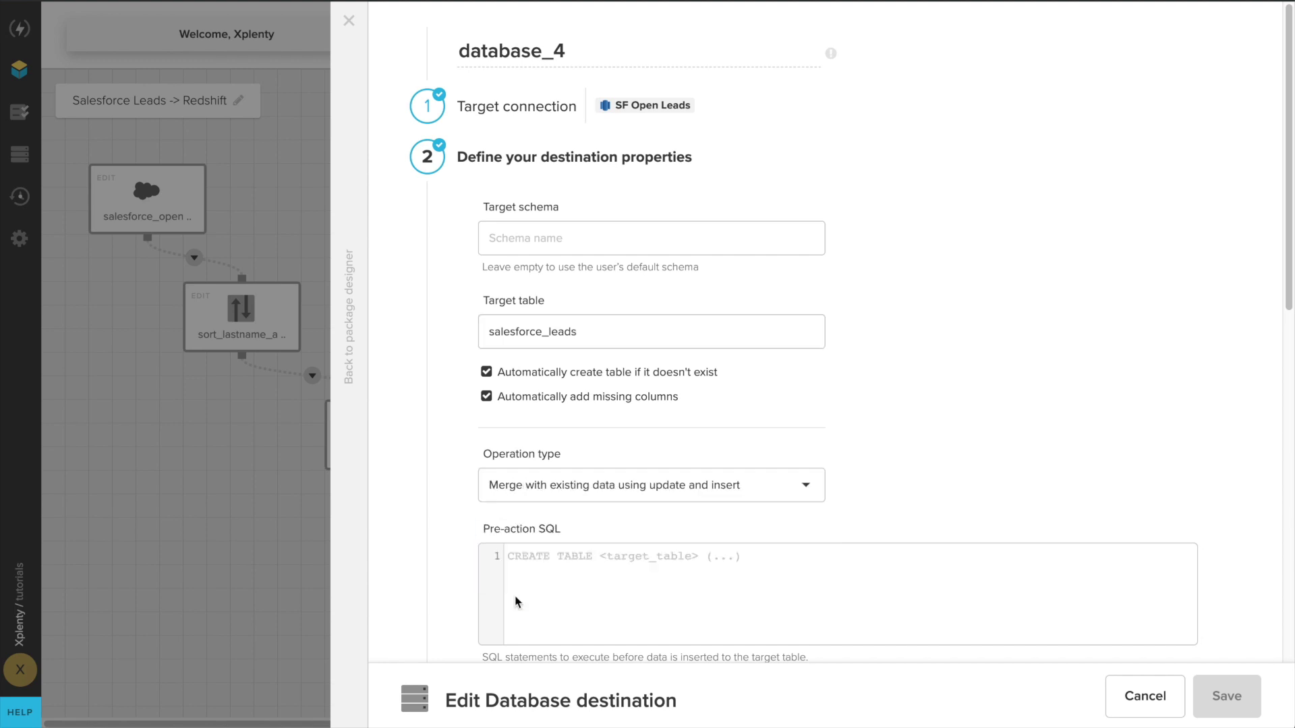
scroll(517, 601, "down", 10)
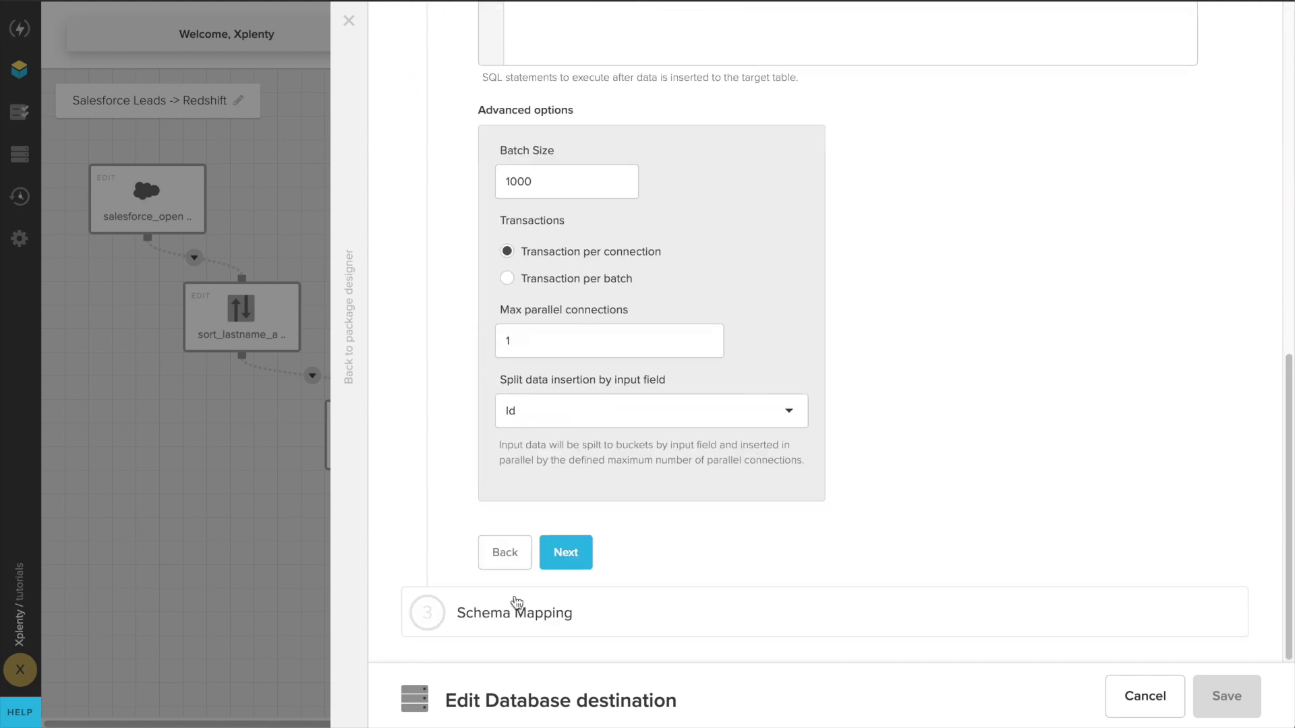
left_click(565, 556)
left_click(1142, 348)
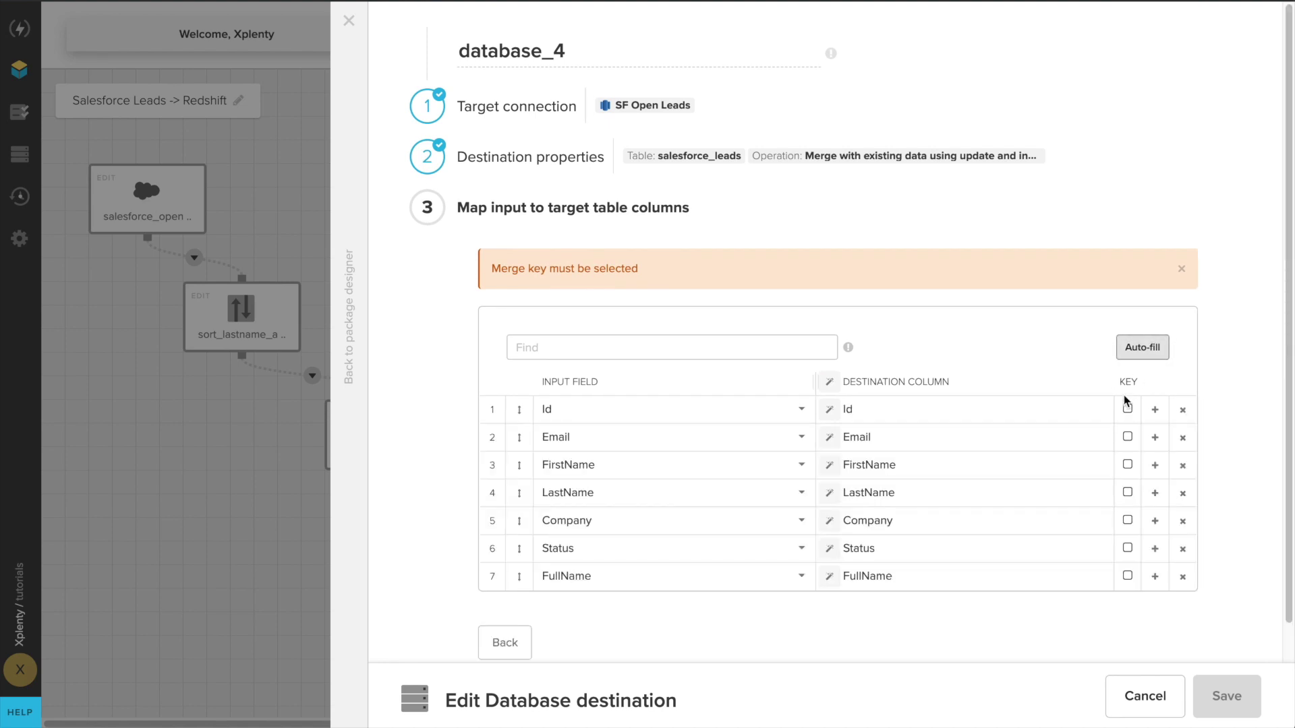
left_click(1126, 407)
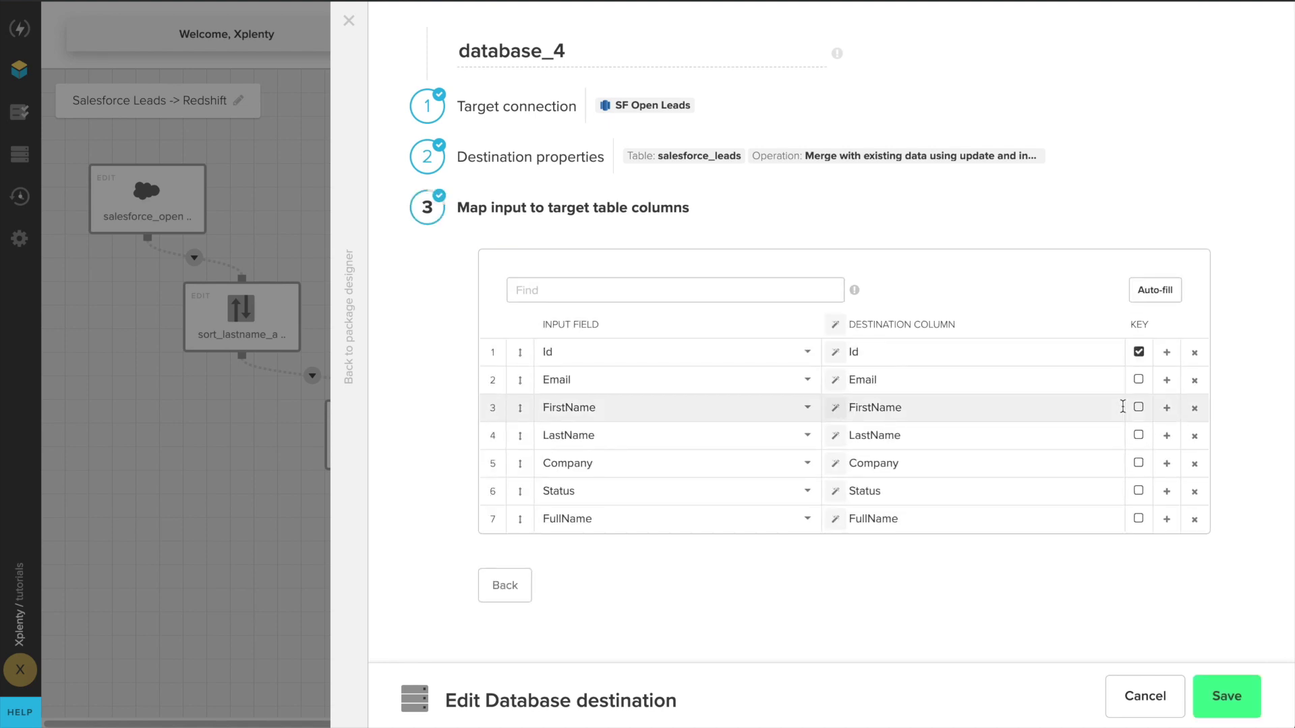
left_click(1228, 697)
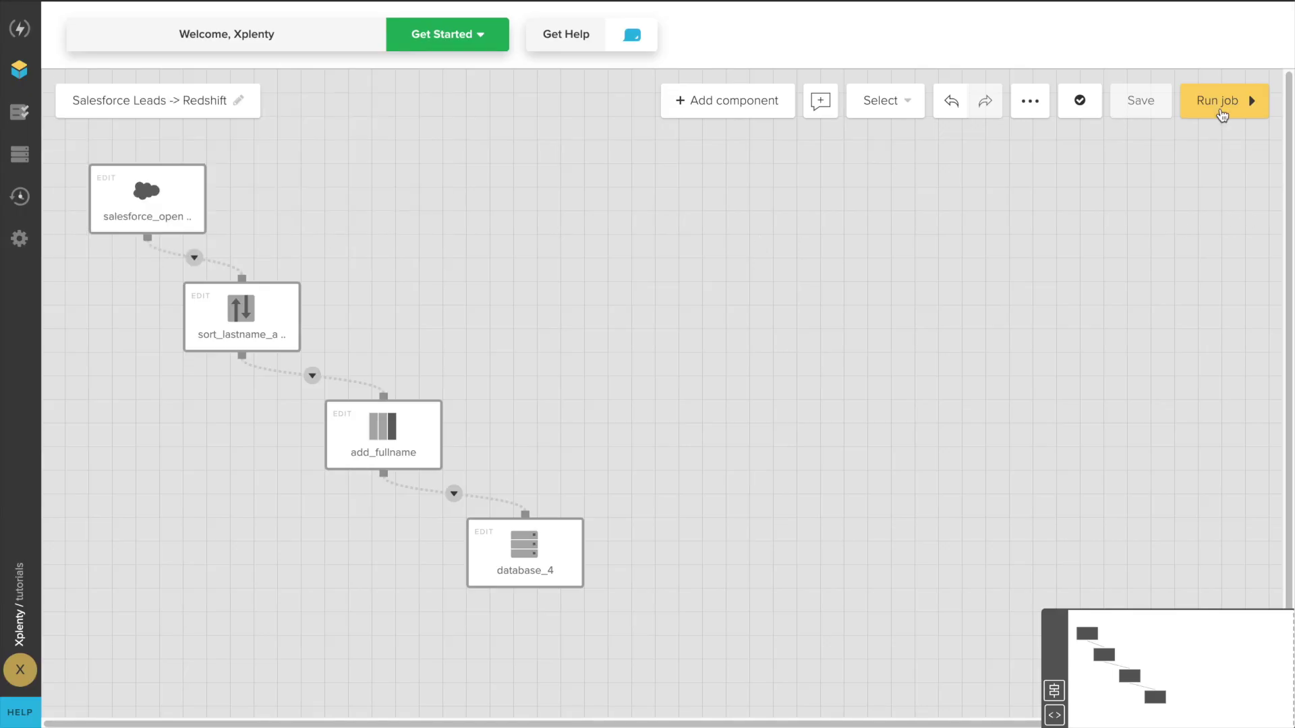
Create a new sandbox cluster sf_to_rs and submit the package's job on it
left_click(1217, 105)
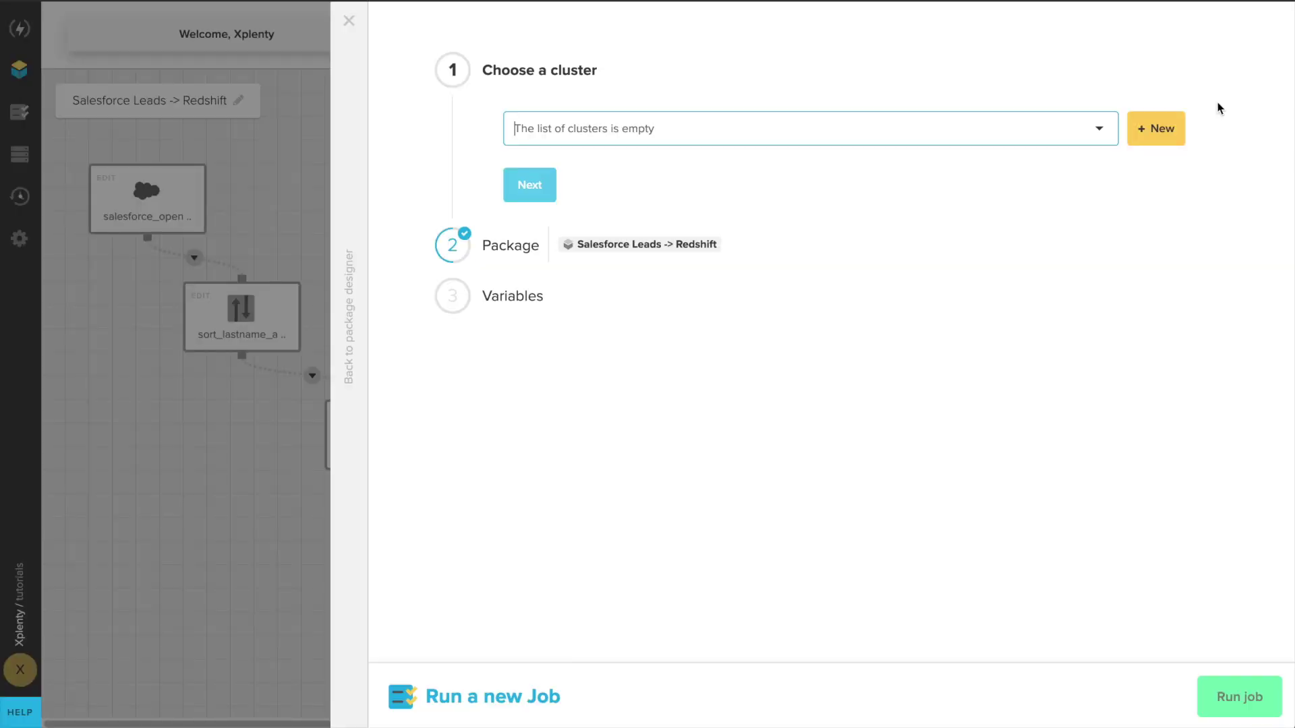
left_click(1164, 130)
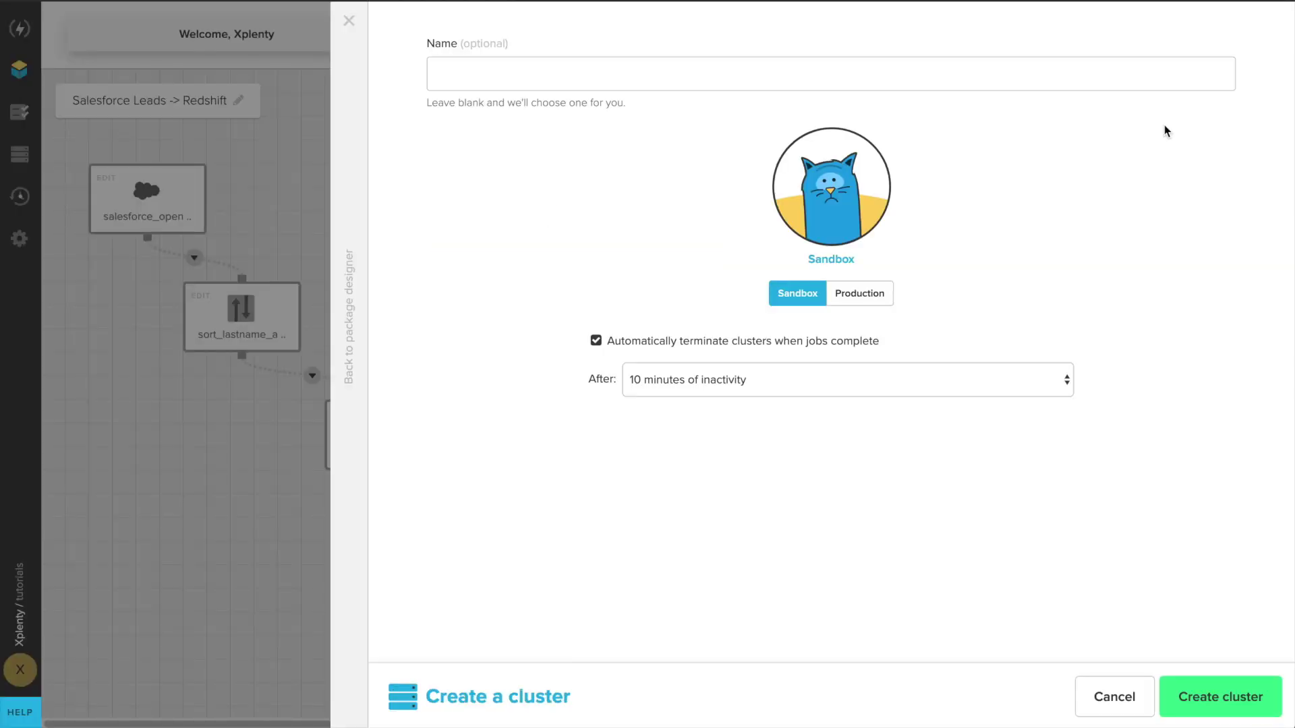
left_click(1069, 68)
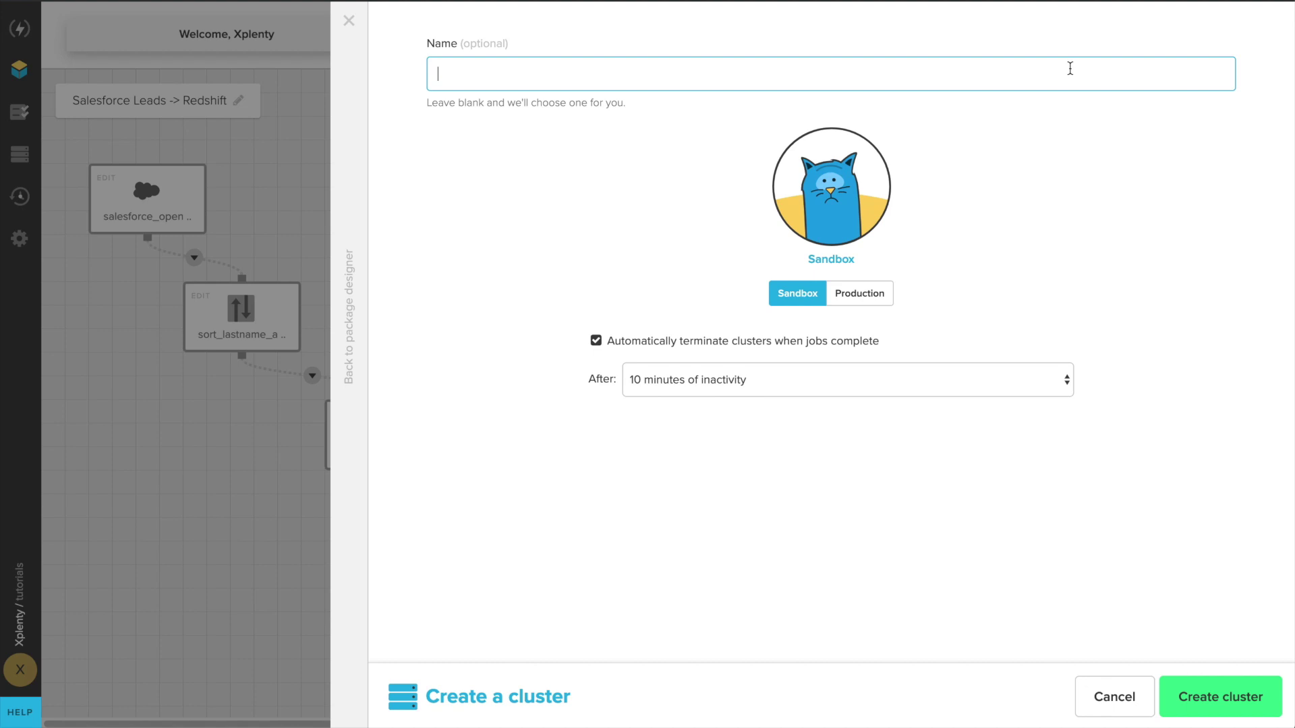
type("sf_to_rs")
left_click(1217, 703)
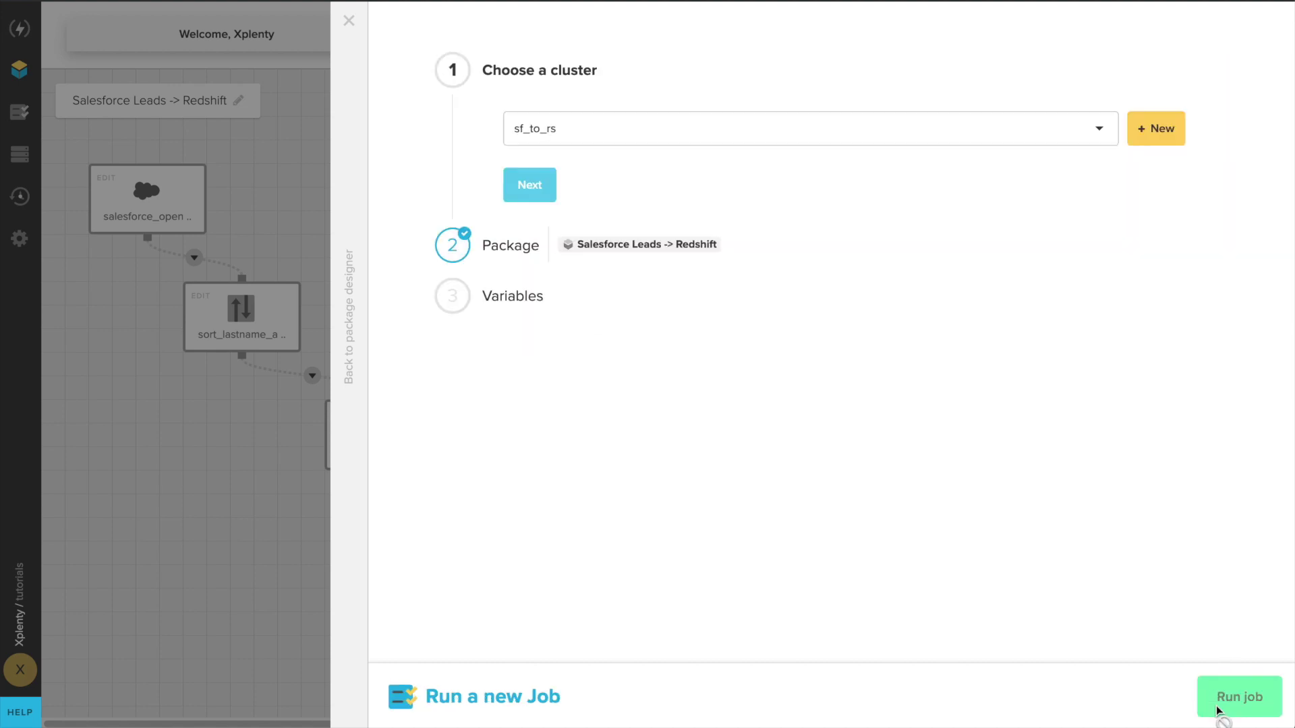
left_click(1218, 709)
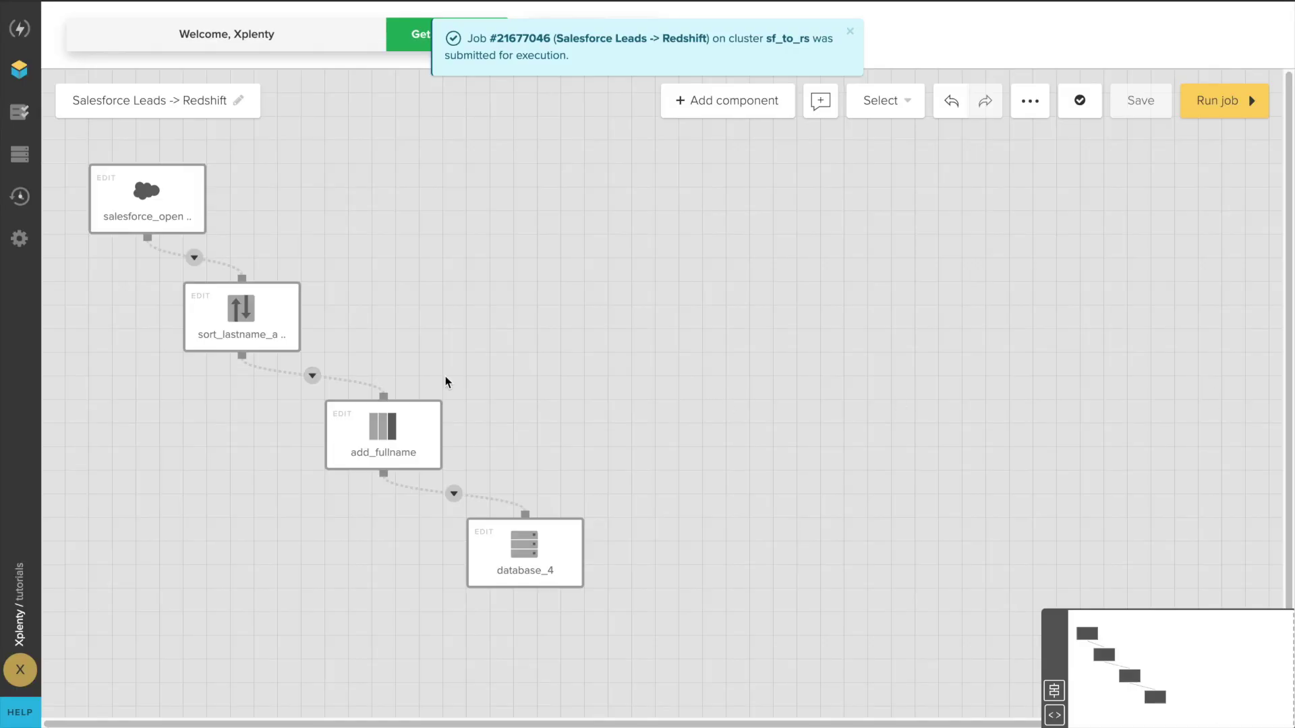
Open the Jobs list to see job 21677046 for Salesforce Leads -> Redshift
left_click(20, 115)
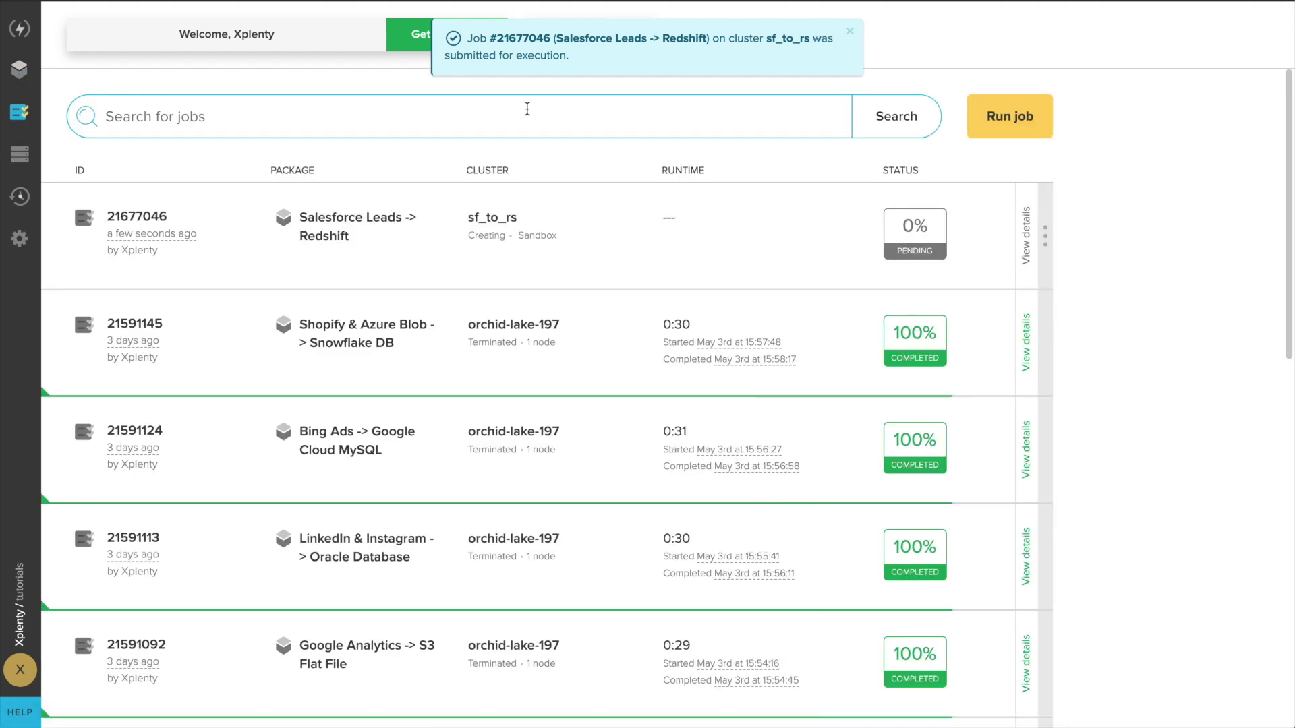